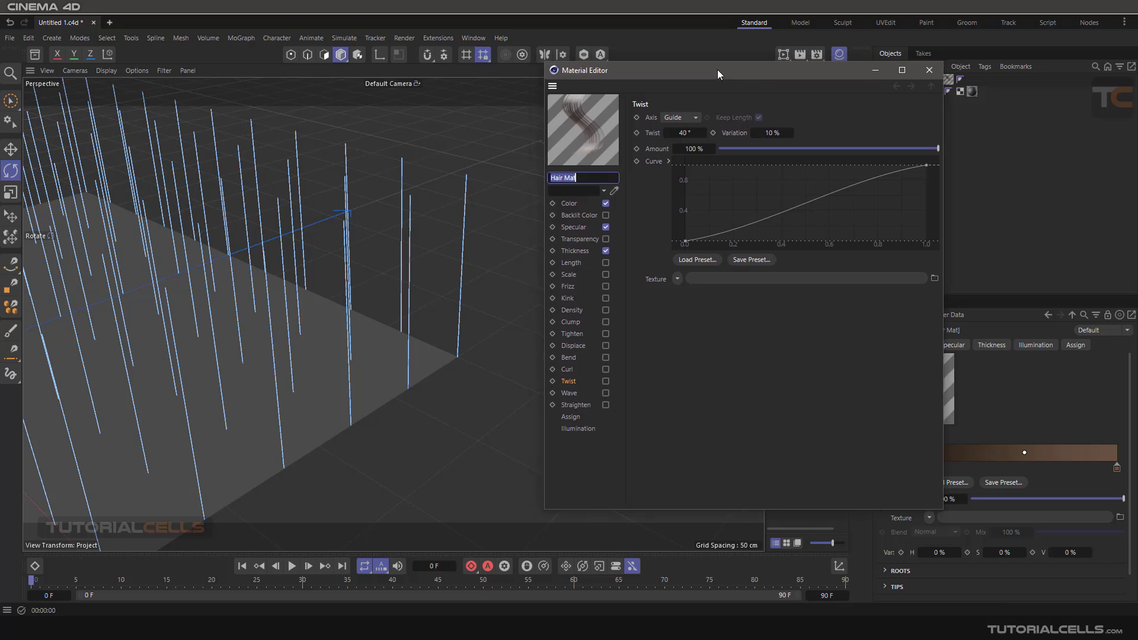
- Preview the current hair with the interactive render region, turn the preview off and close the material's settings
left_click(784, 55)
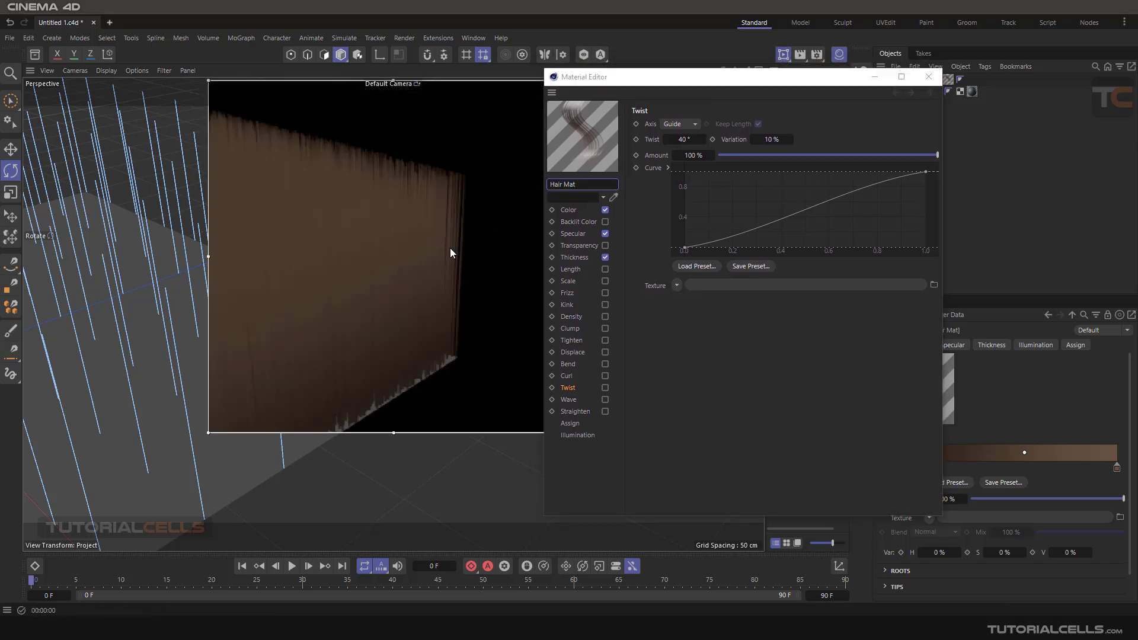
left_click_drag(759, 83, 684, 115)
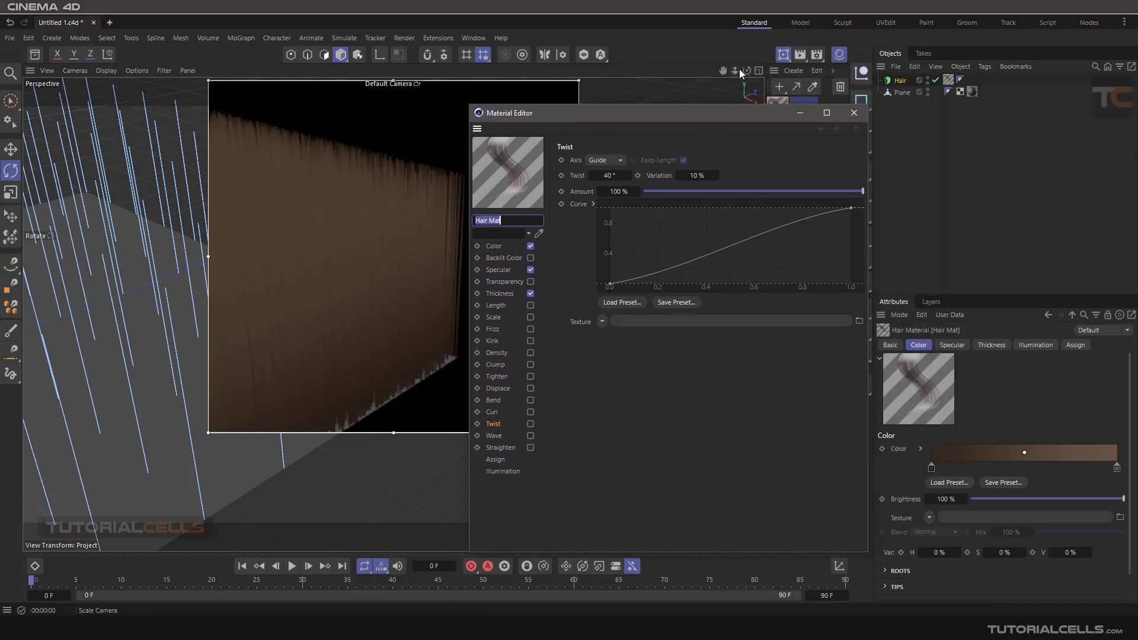
left_click(784, 55)
left_click(856, 107)
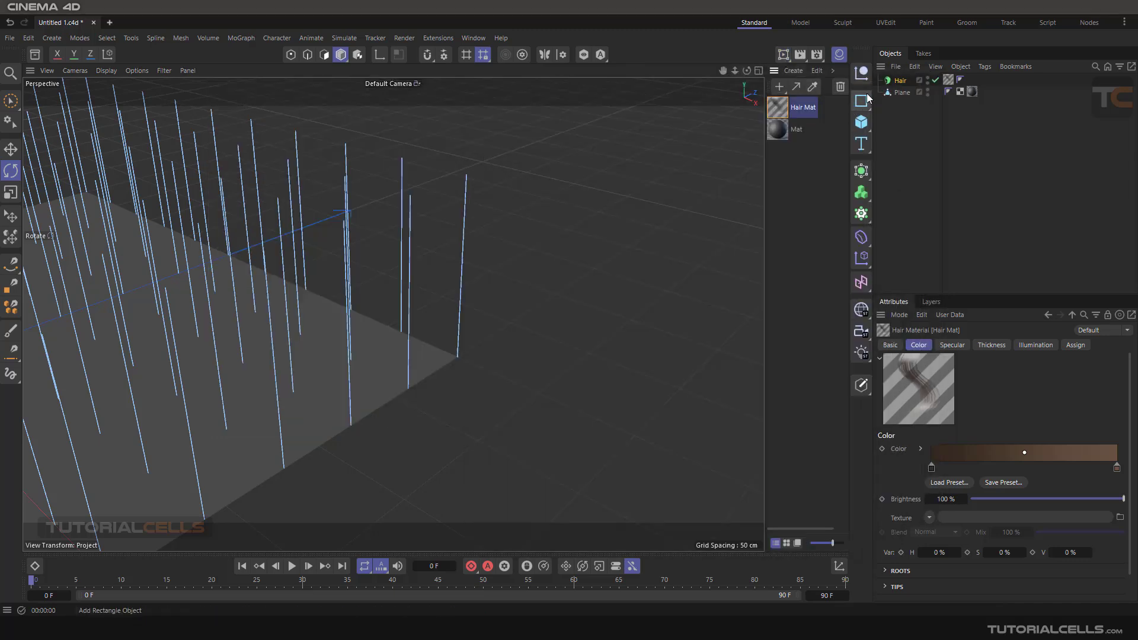
- Set the Hair object's guides to 92 segments with their roots on Polygon Area
left_click(899, 81)
left_click(969, 346)
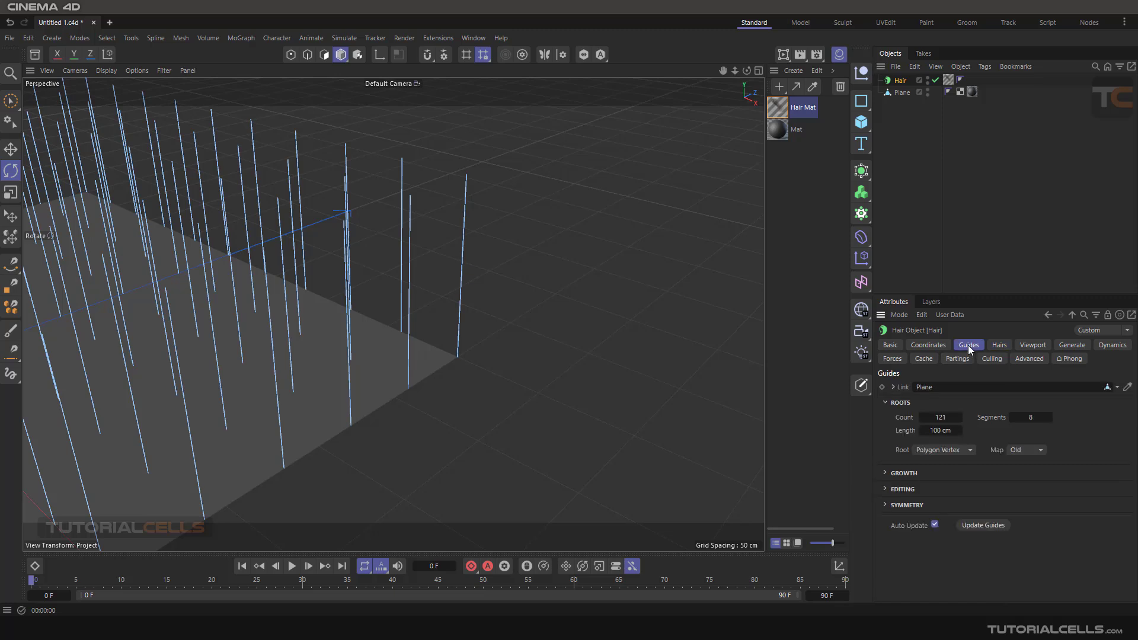
left_click_drag(1029, 417, 1078, 417)
left_click(959, 450)
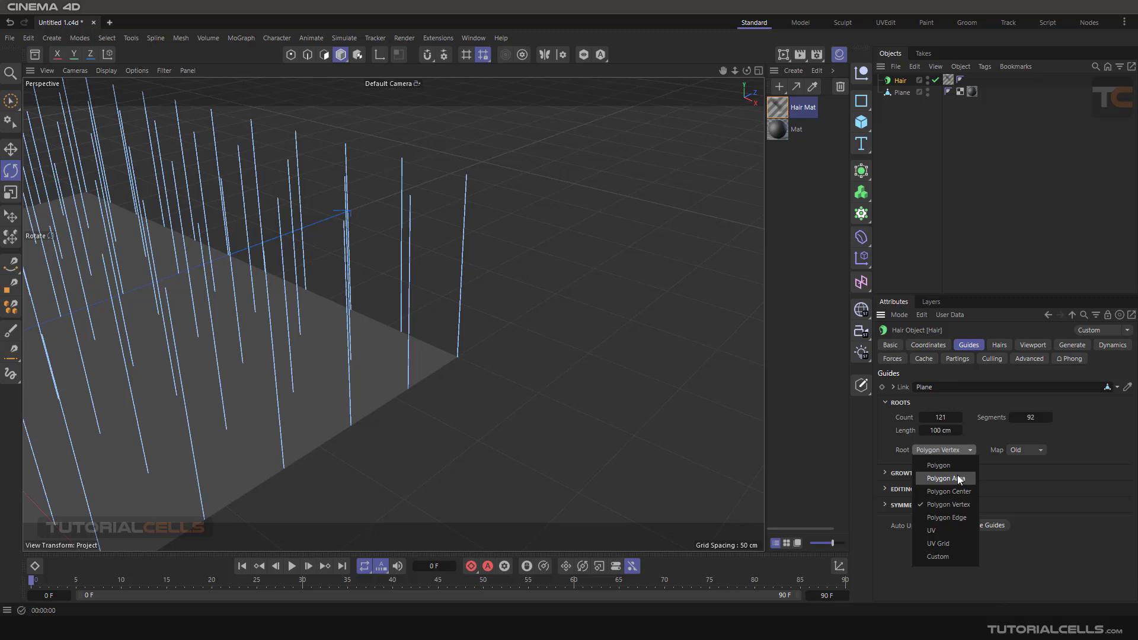
left_click(959, 479)
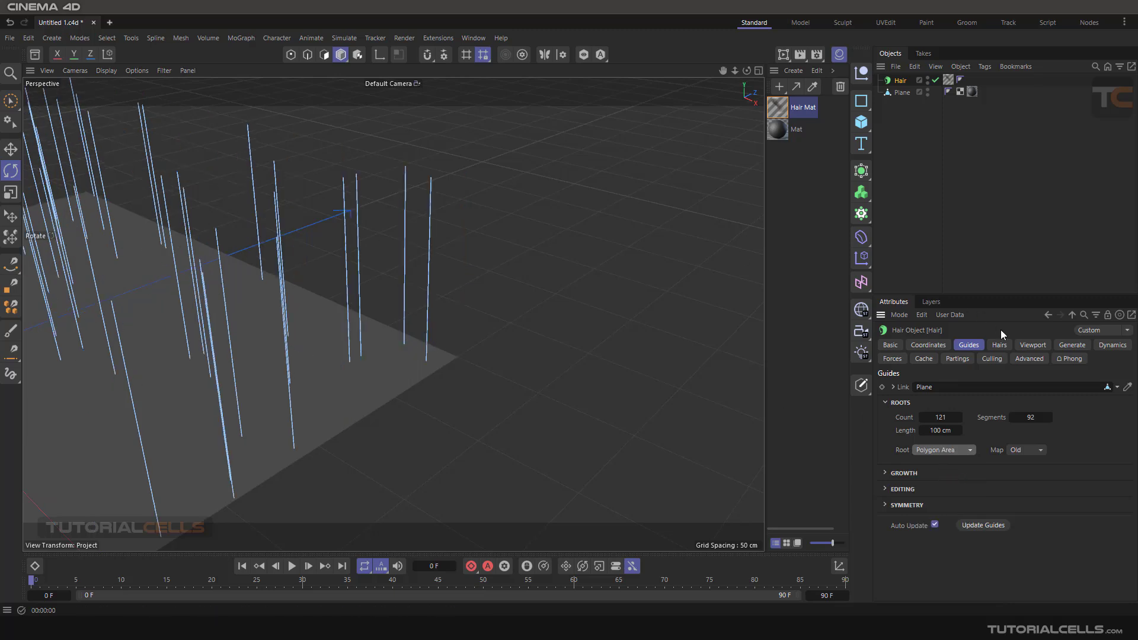
- Set the Hair object's hair segments to 54 and its hair root option to As Guides
left_click(1002, 345)
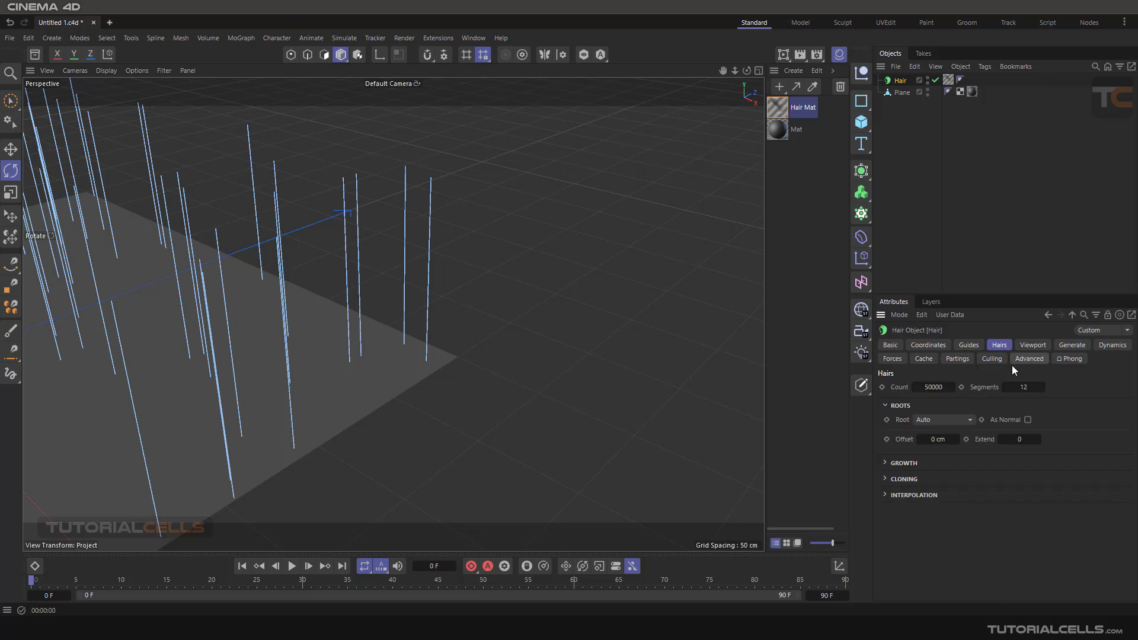
left_click(1024, 387)
type("54")
left_click(960, 420)
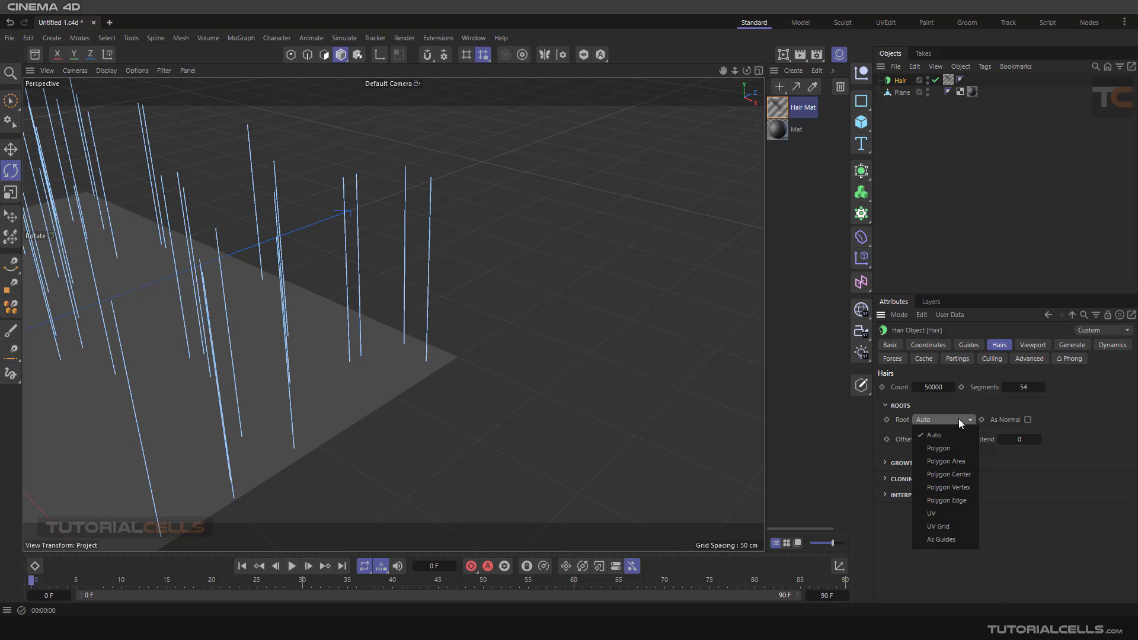
left_click(943, 539)
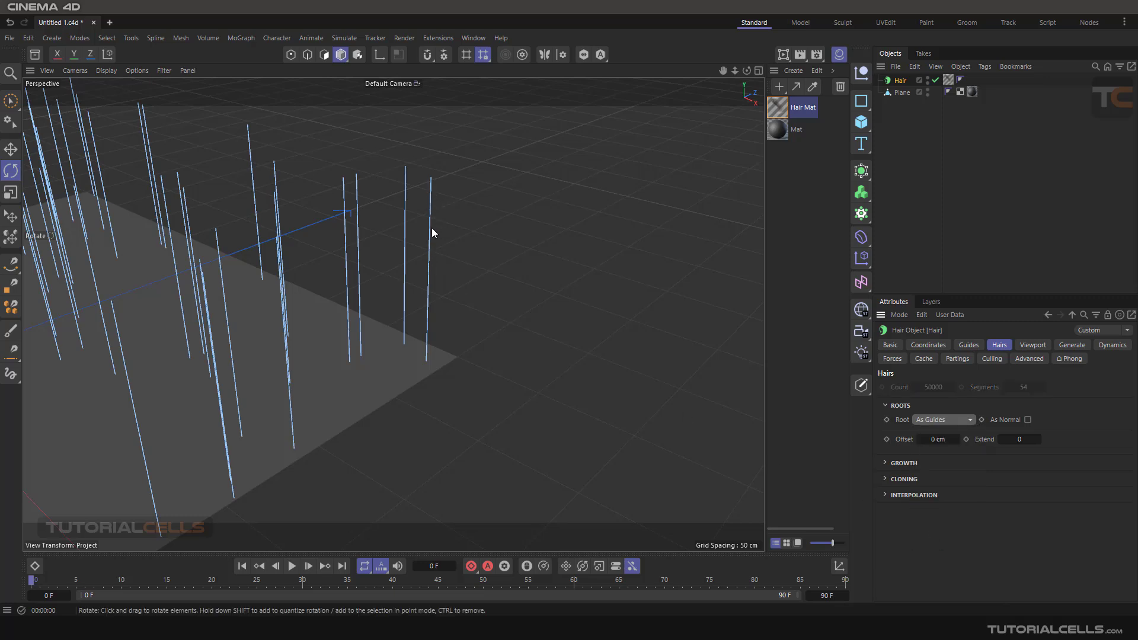
- Change the Hair object's viewport display to Hair Lines
left_click(1025, 346)
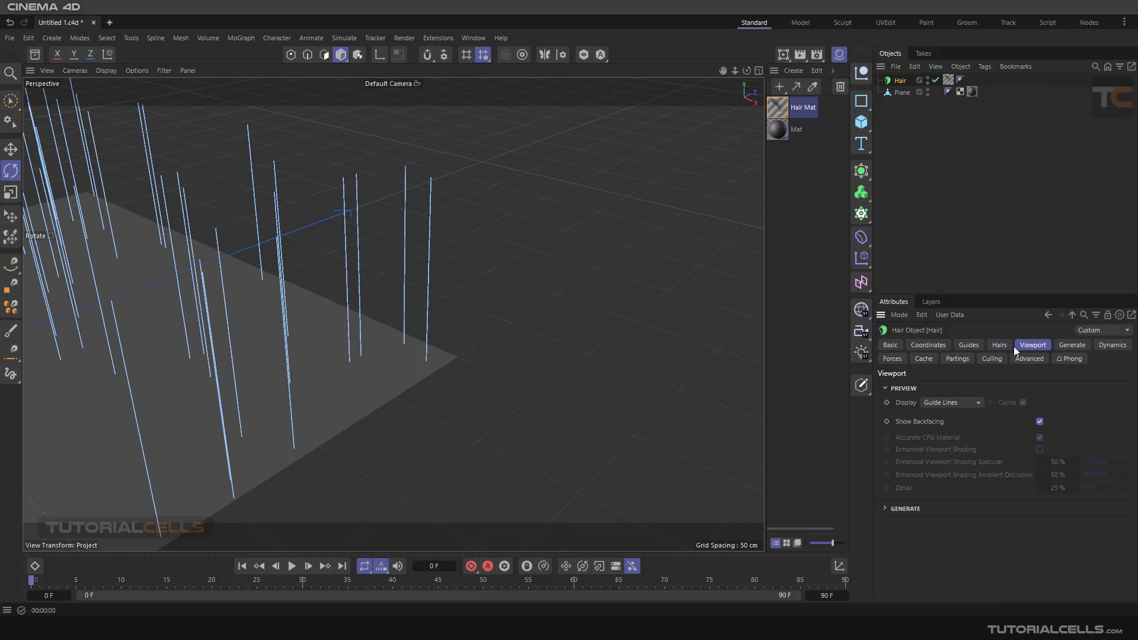
left_click(966, 402)
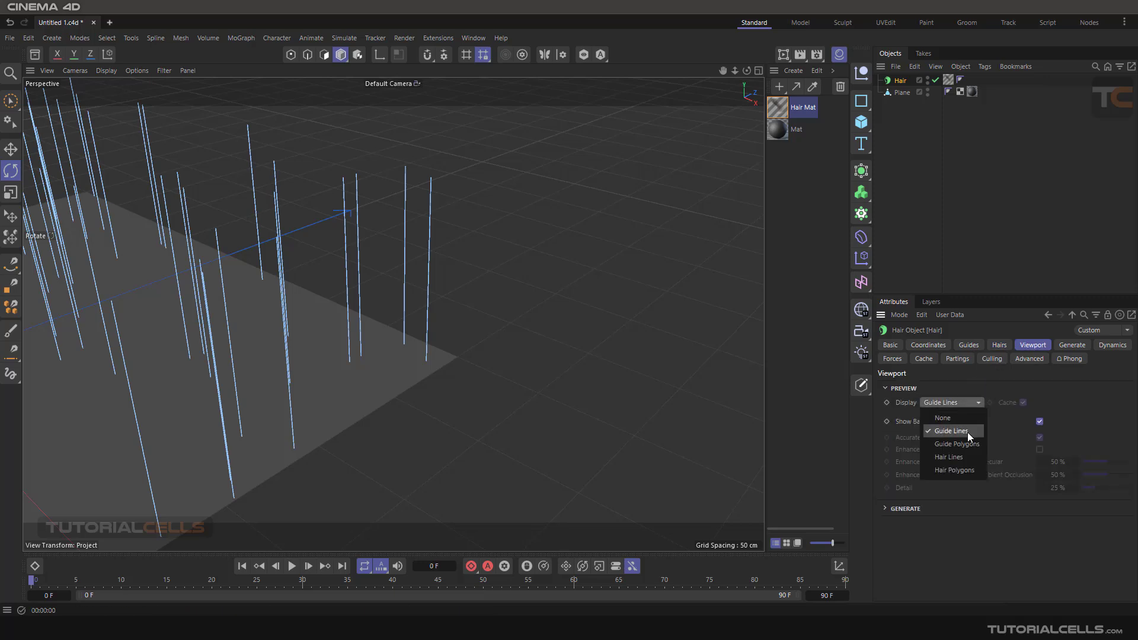
left_click(965, 454)
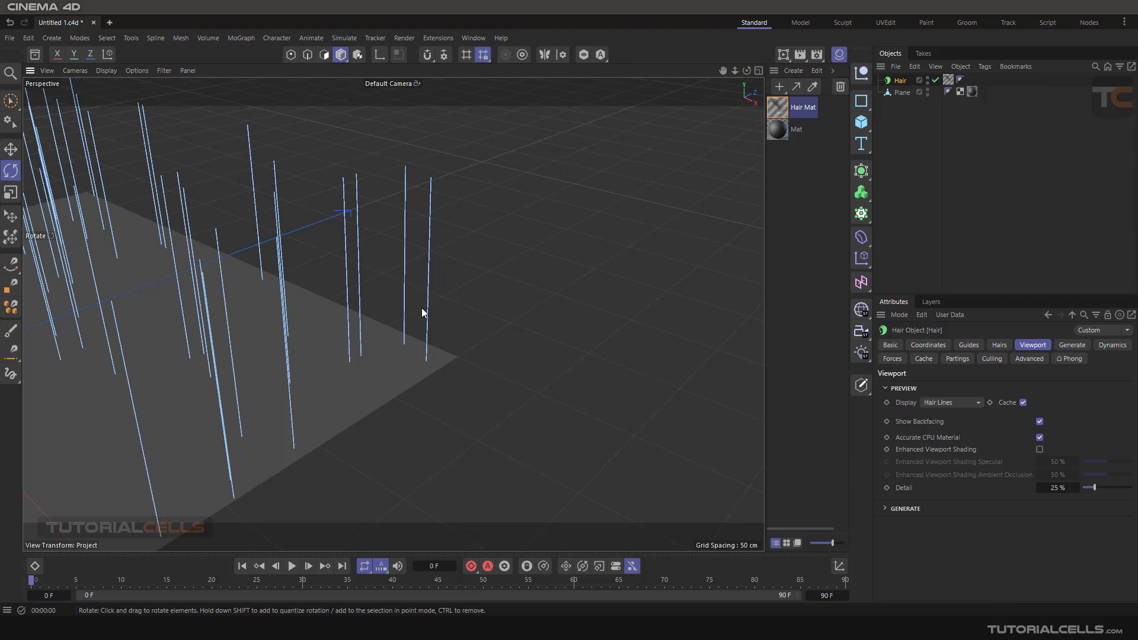
scroll(421, 307, "up", 3)
scroll(434, 167, "down", 5)
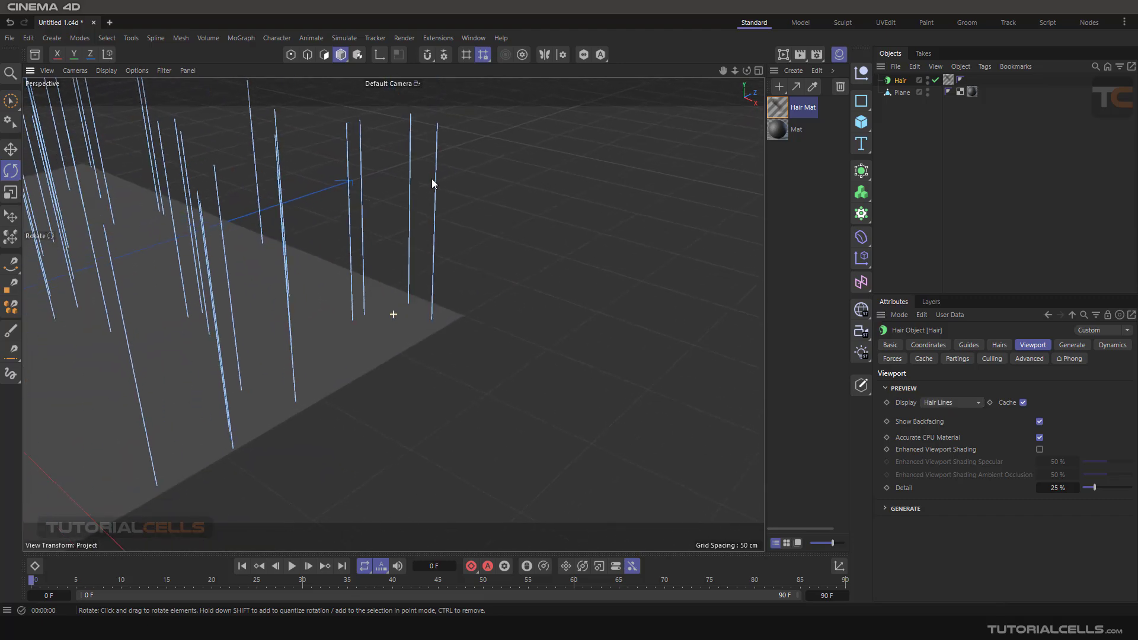
- Turn on the interactive render region and set the Hair Mat thickness to 5 cm at both root and tip
double_click(778, 108)
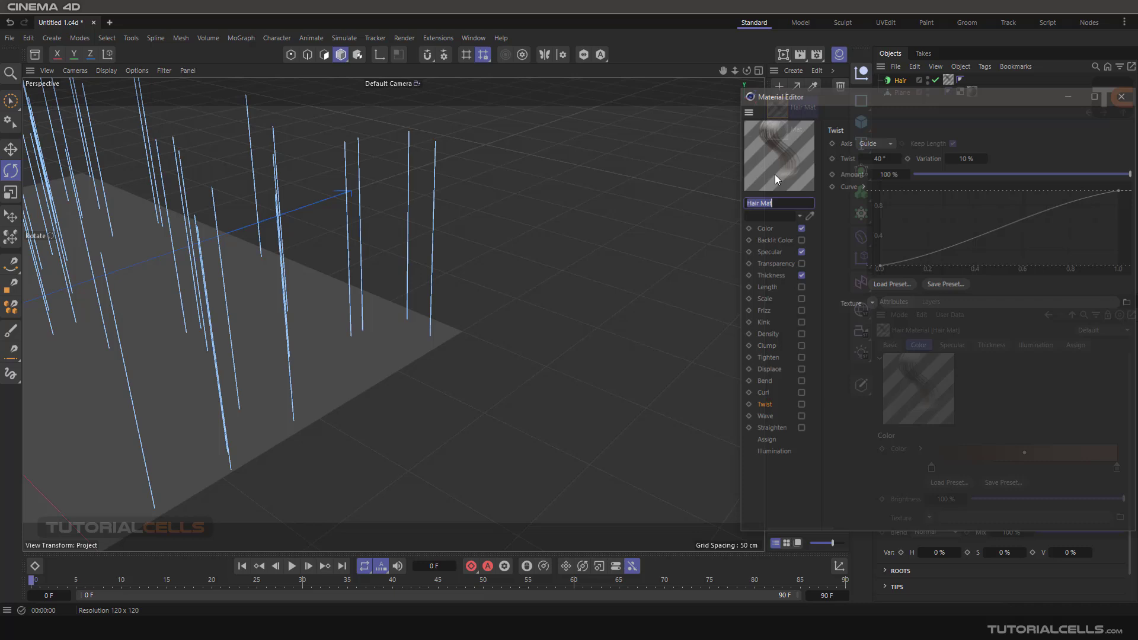
left_click(782, 55)
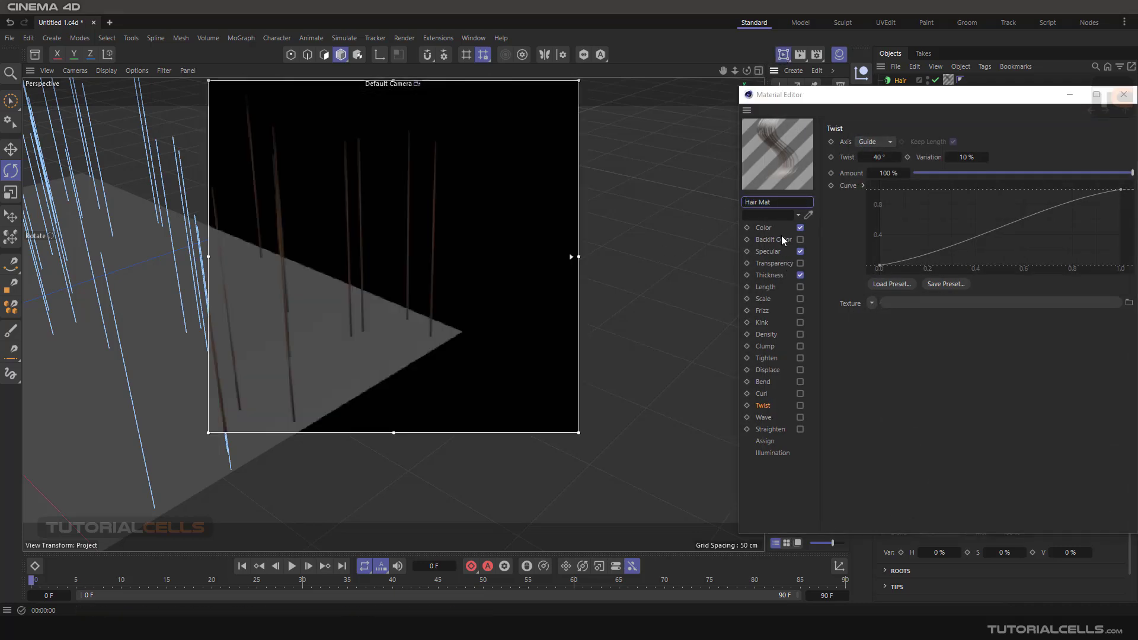
left_click(772, 276)
left_click(890, 143)
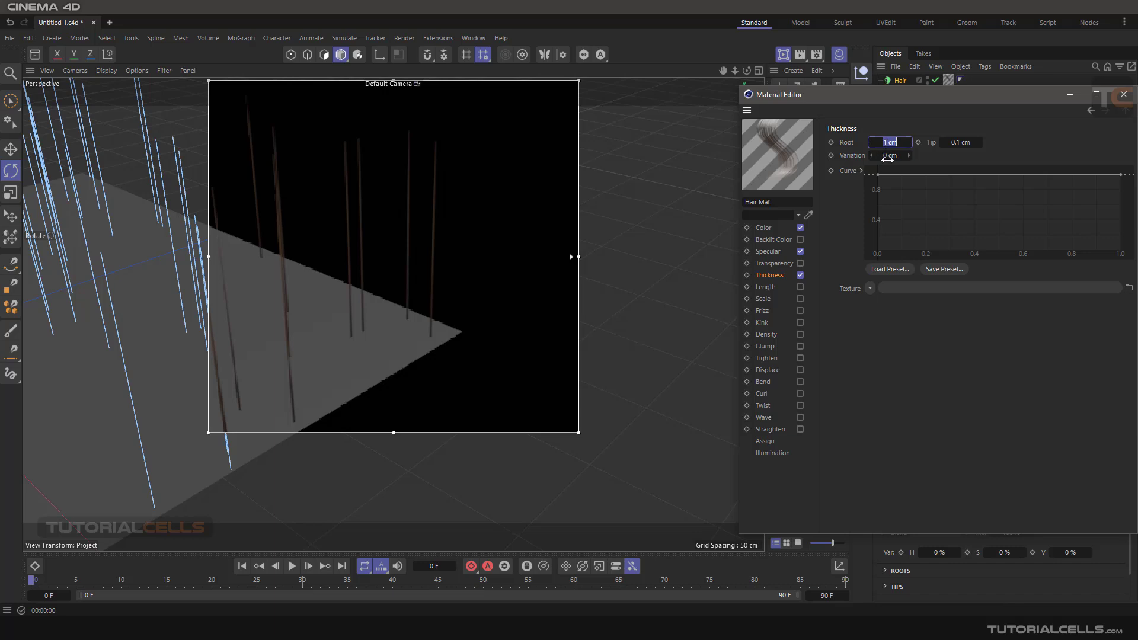
type("5")
key("Return")
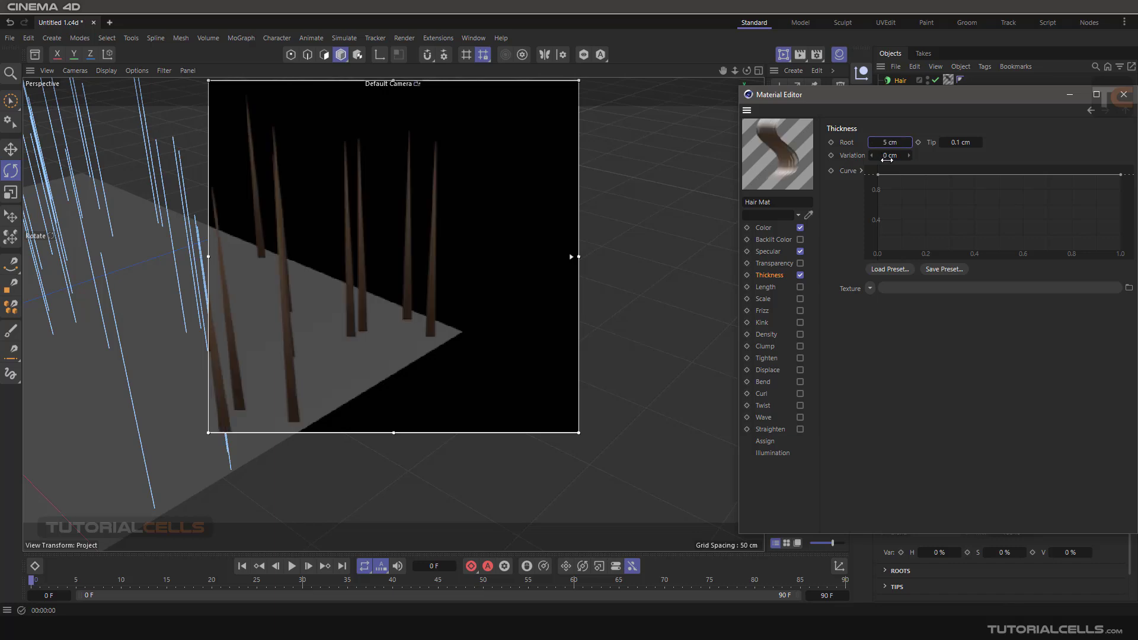
left_click(960, 142)
type("5")
key("Return")
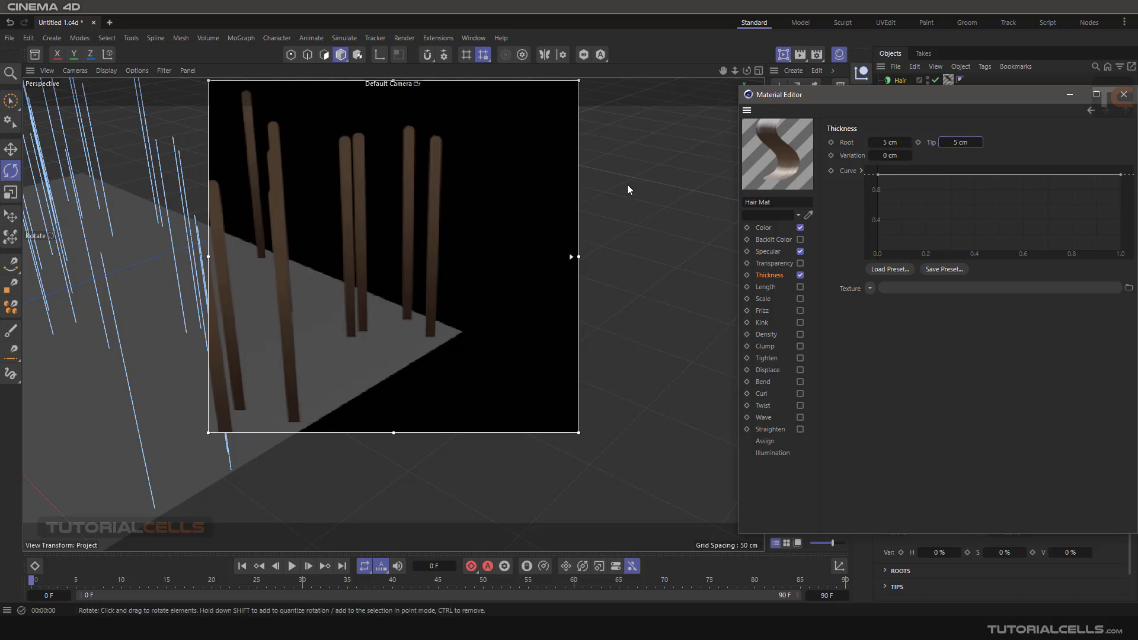
scroll(418, 164, "up", 2)
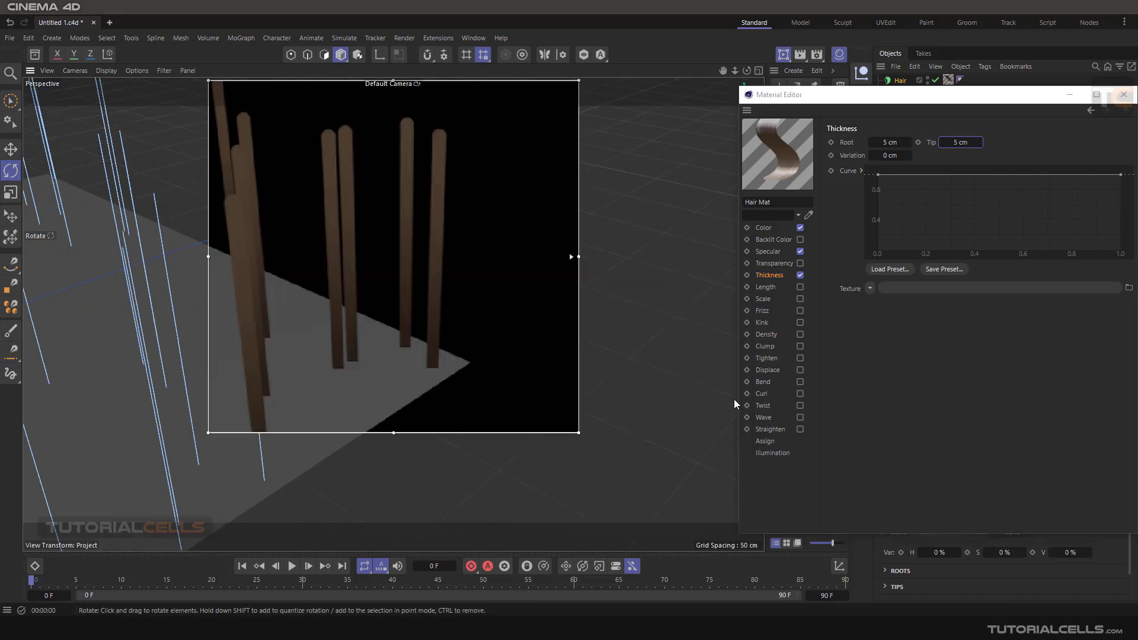
- Try Twist on the straight hairs of Hair Mat, and disable it again
left_click(764, 406)
left_click(800, 405)
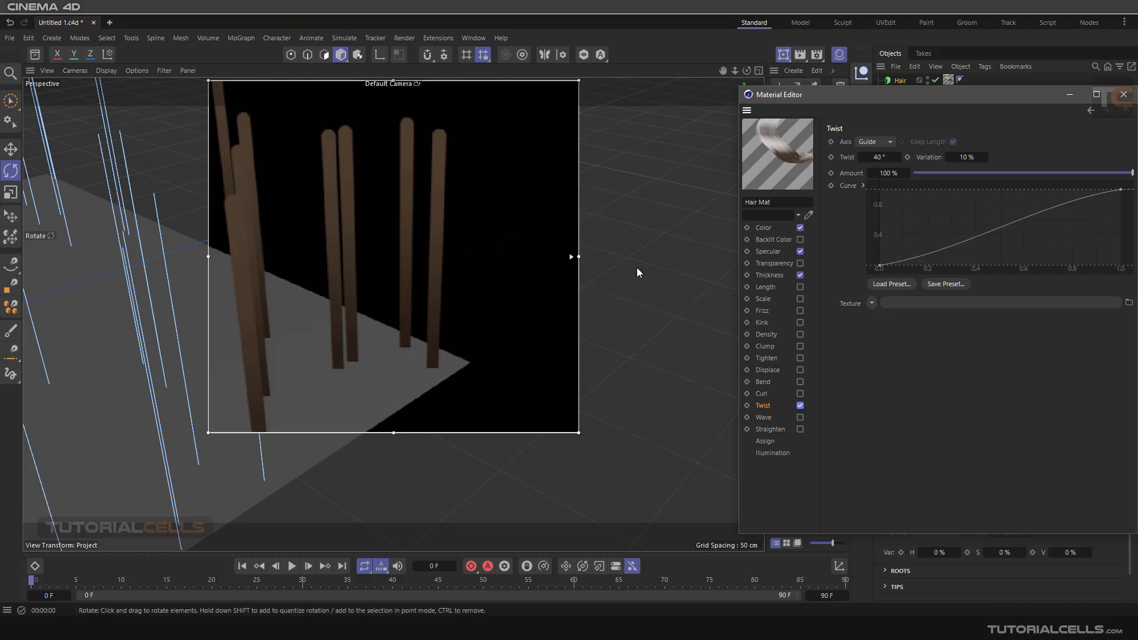
left_click(800, 406)
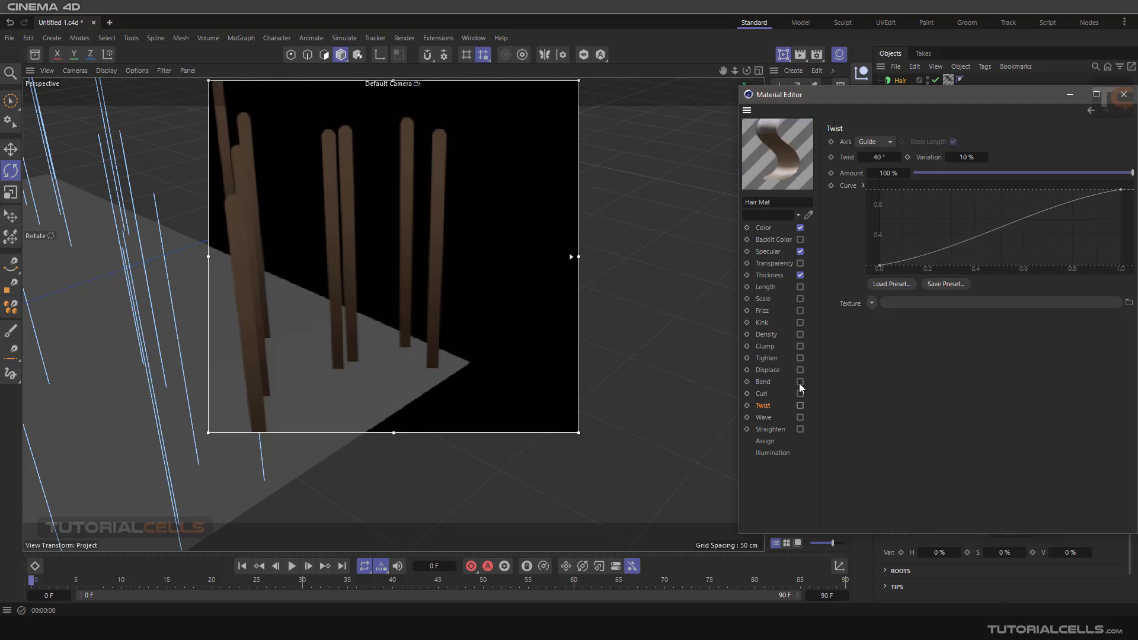
- Enable Bend at 64% in Hair Mat and turn on Twist together with it
left_click(800, 382)
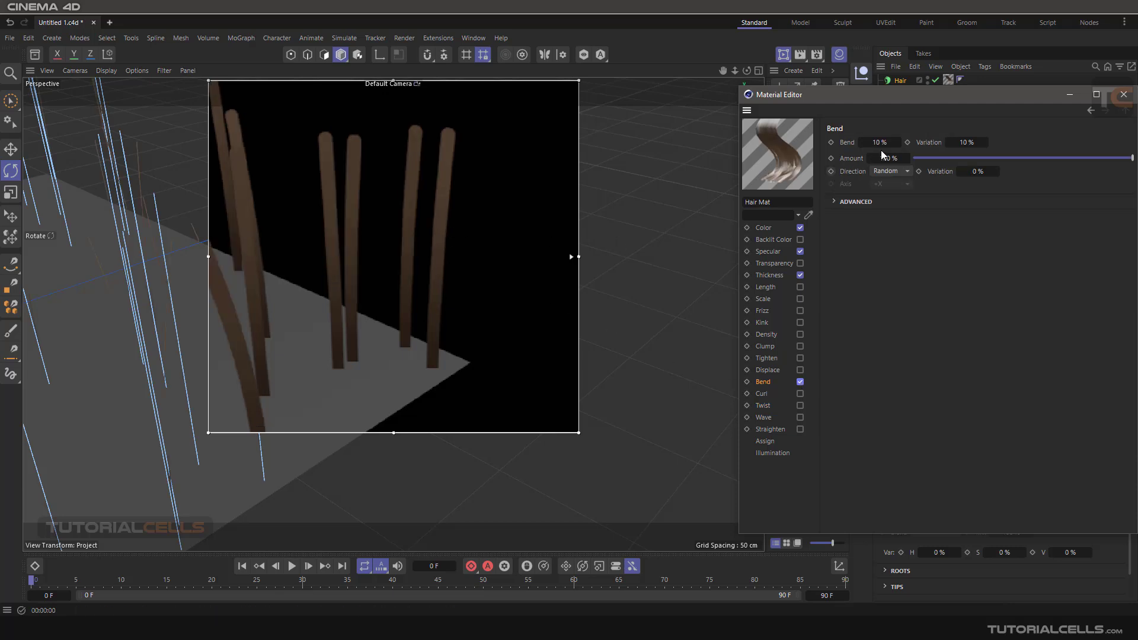
left_click_drag(880, 143, 912, 143)
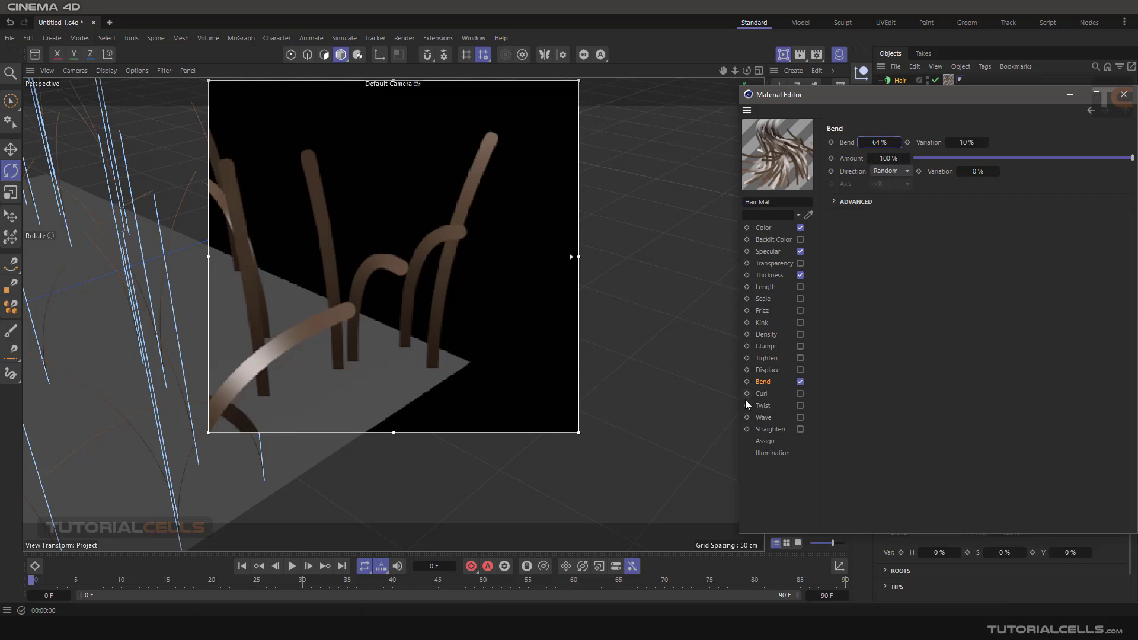
left_click(761, 405)
left_click(800, 405)
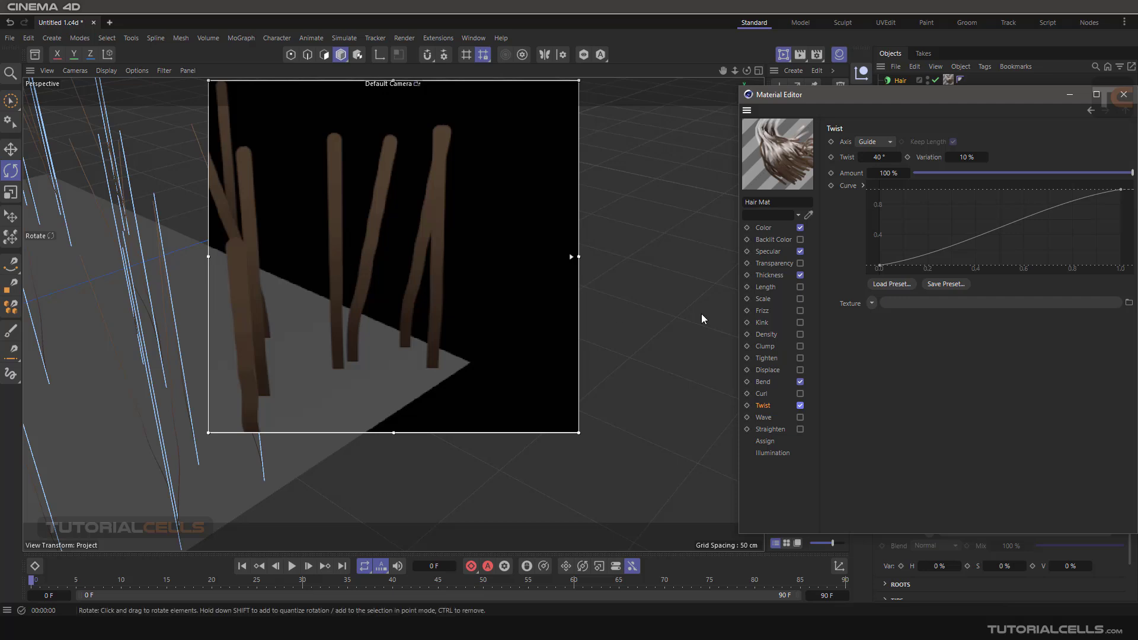
- Keep the Twist axis on Guide and raise the twist angle to 644°
left_click(873, 143)
left_click(874, 142)
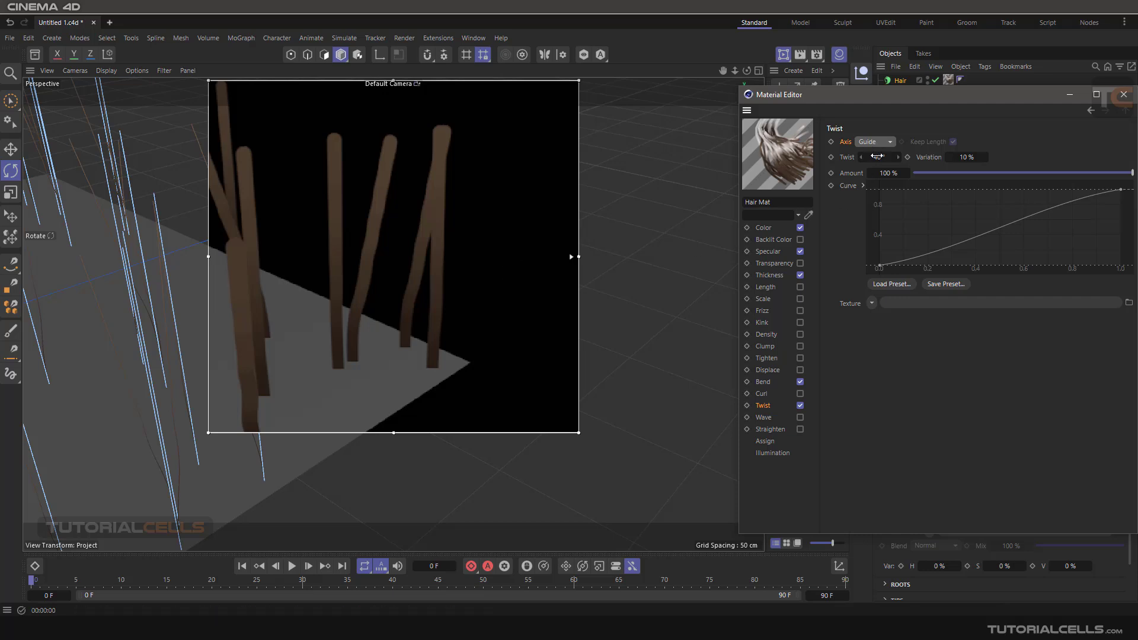
left_click_drag(877, 157, 578, 167)
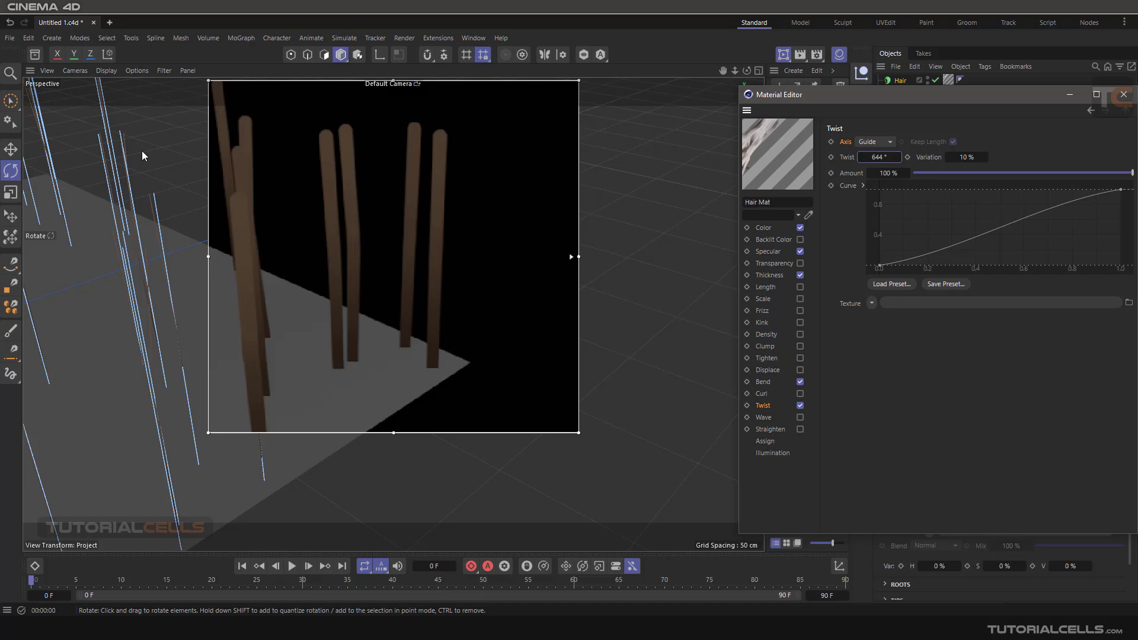
- Change the Twist axis to Normal with a twist angle of 698°, and restart the interactive render region
left_click(882, 142)
left_click(878, 158)
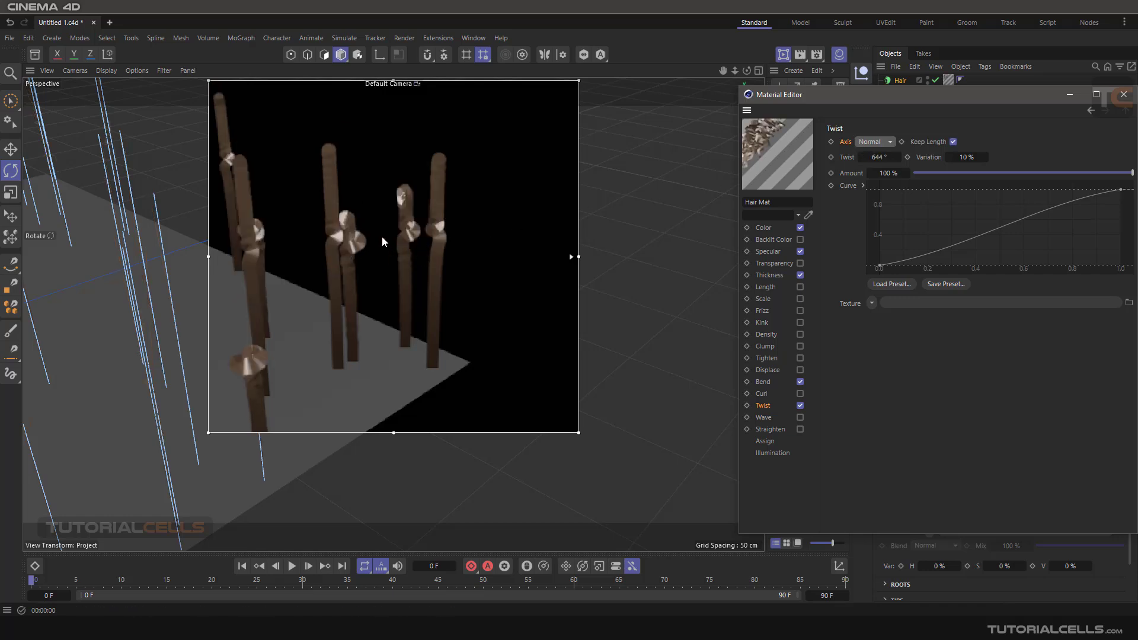
left_click_drag(881, 157, 895, 157)
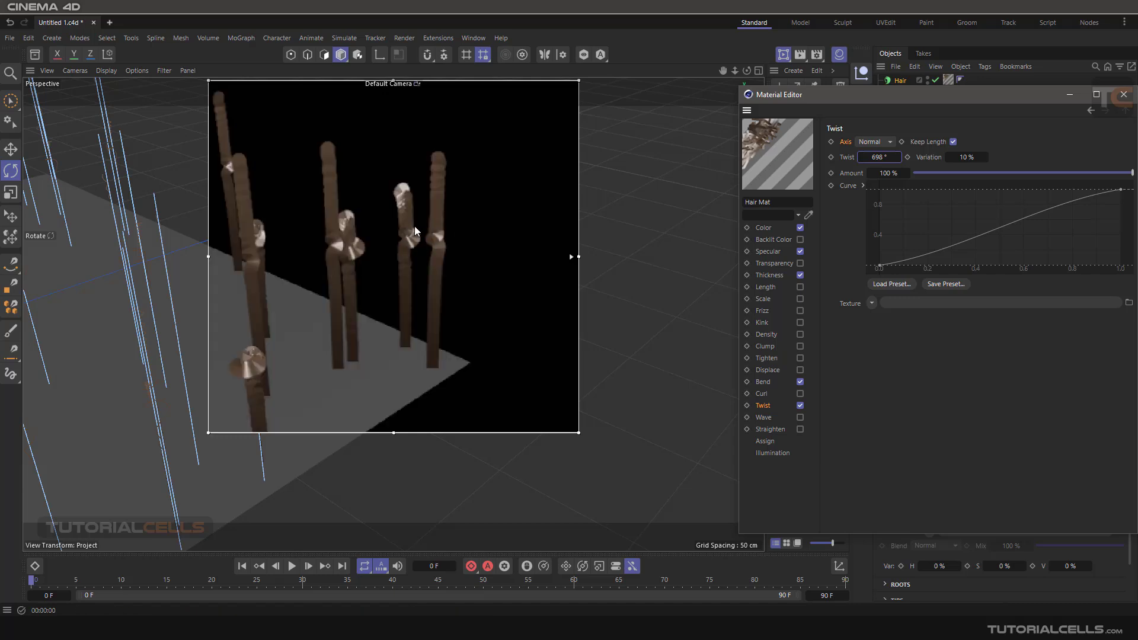
left_click(784, 55)
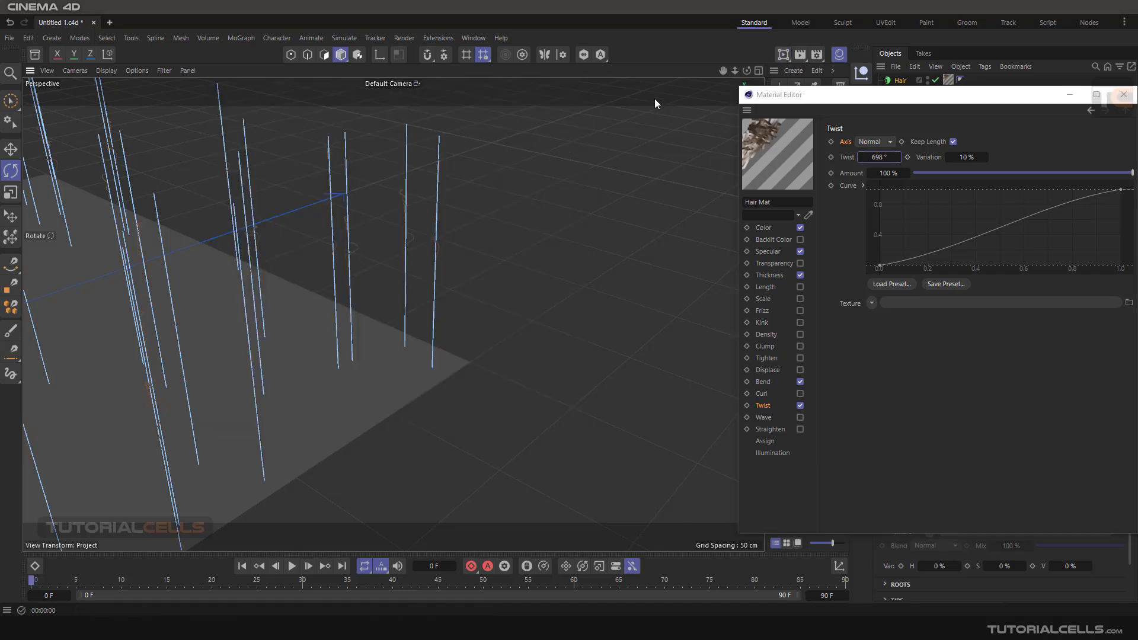
left_click(782, 54)
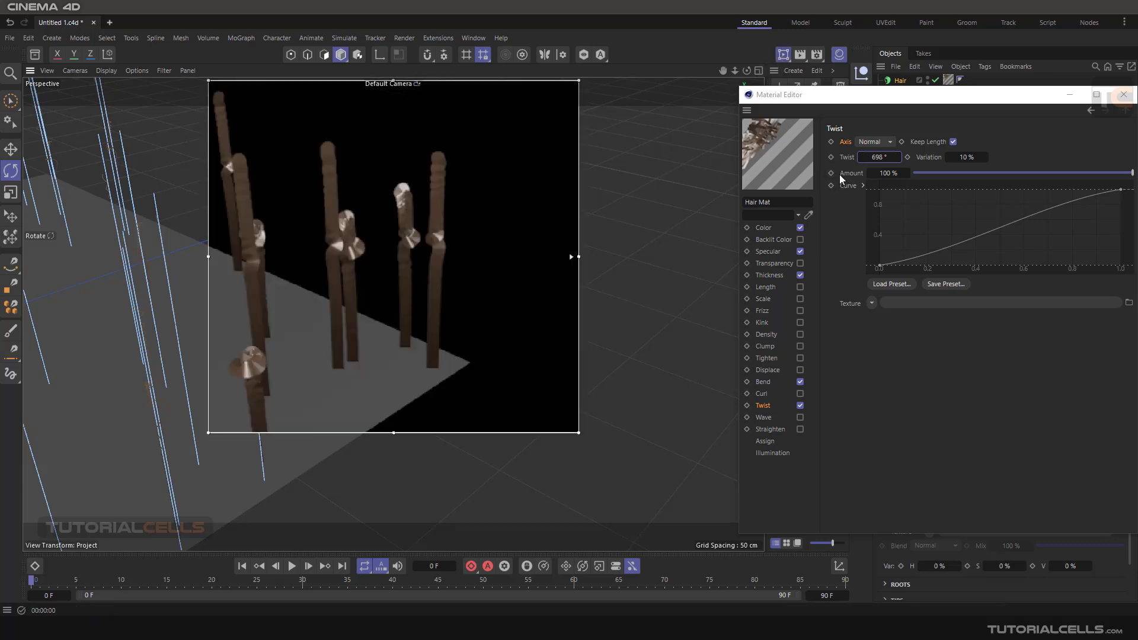
- Compare the twist with and without Keep Length, leave the option disabled, and set the twist angle to 482°
left_click(954, 142)
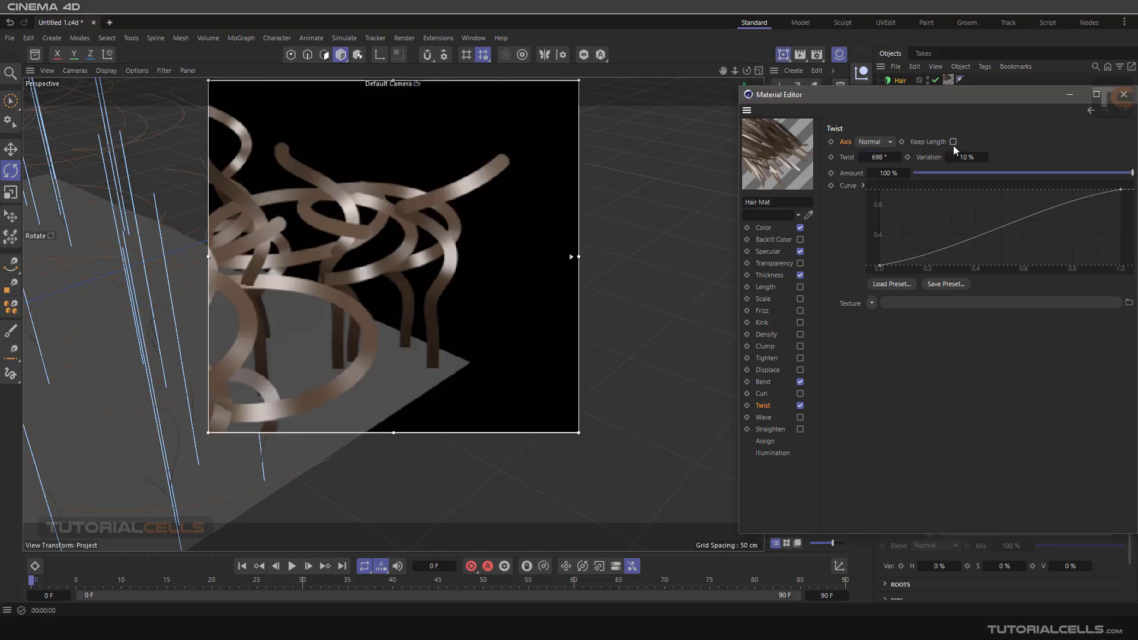
left_click(953, 142)
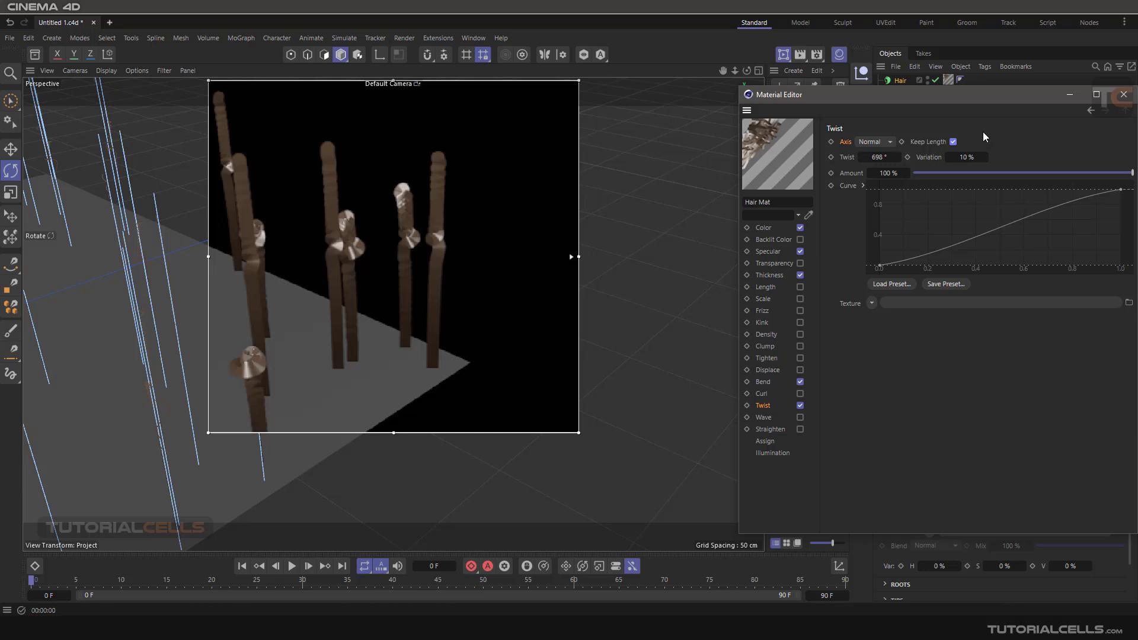
left_click(953, 142)
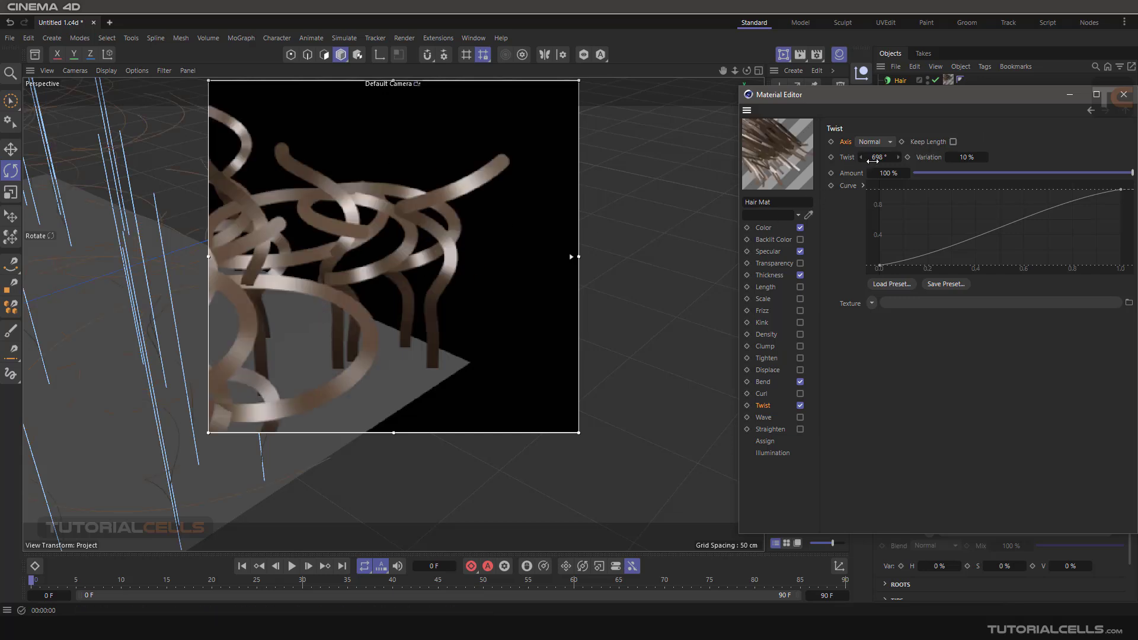
left_click_drag(877, 158, 748, 158)
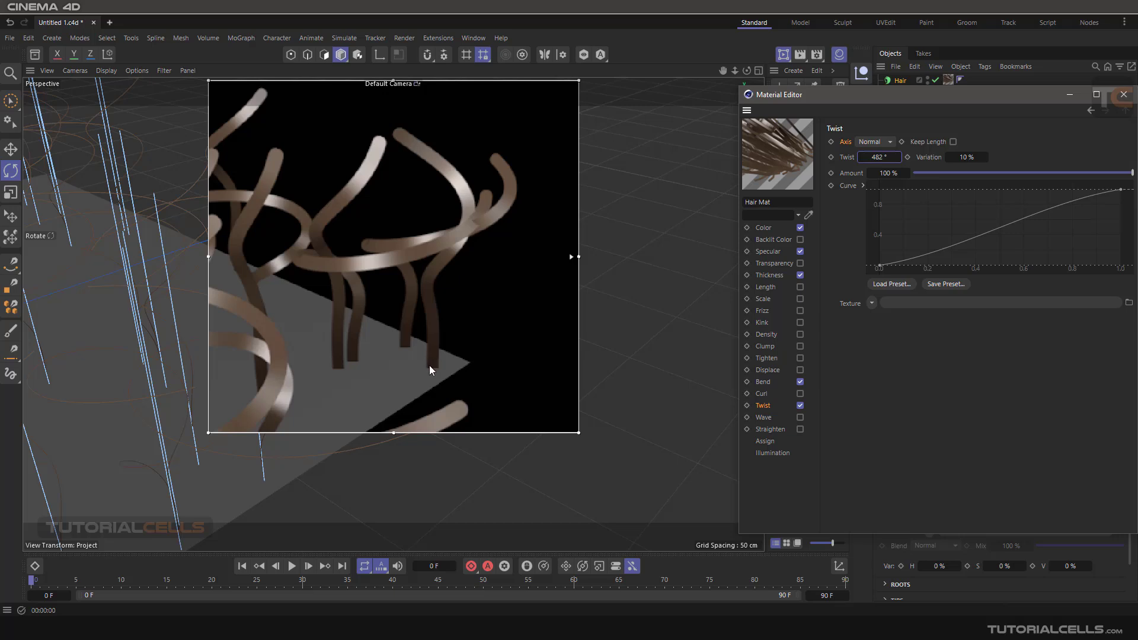
- Change the Twist axis to Root, keep the variation at 10%, and bring the twist amount to 100%
left_click(889, 143)
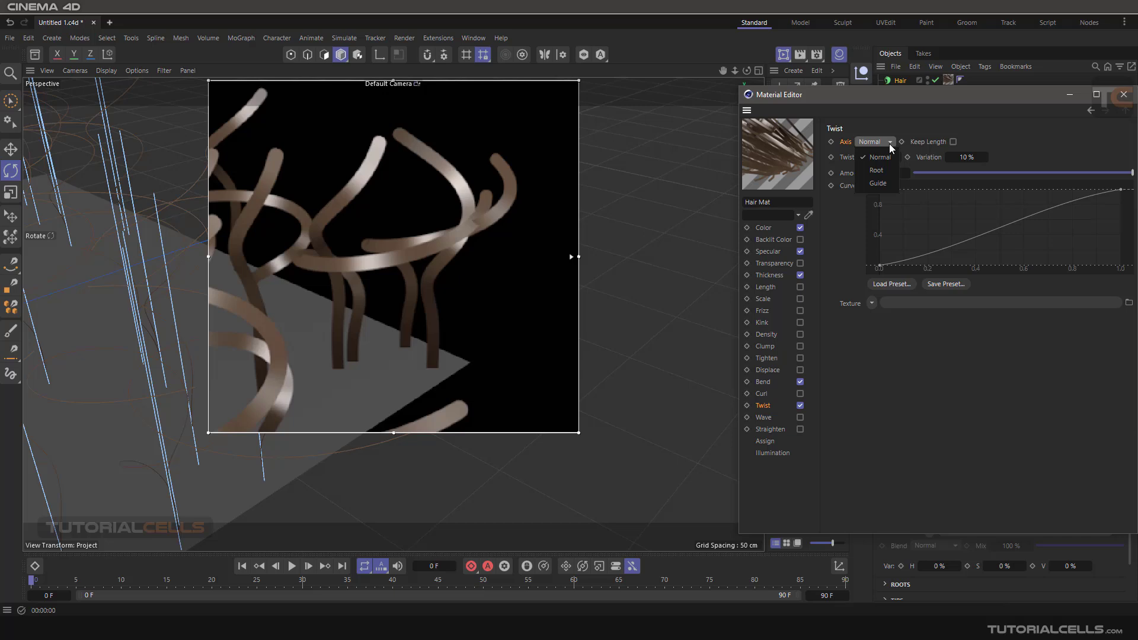
left_click(879, 172)
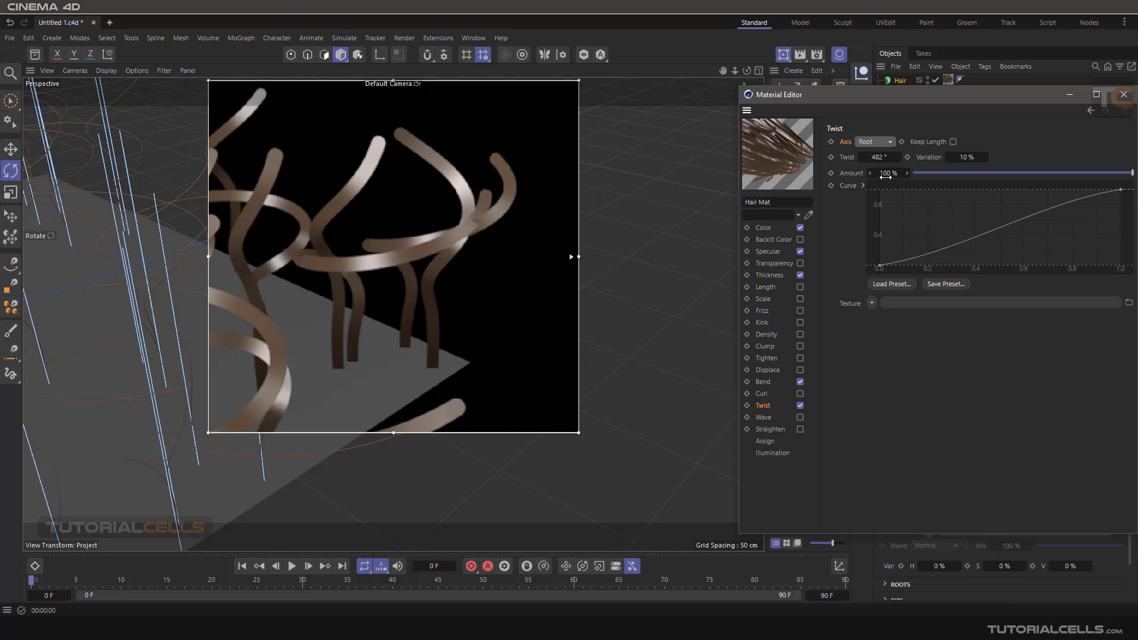
left_click(962, 157)
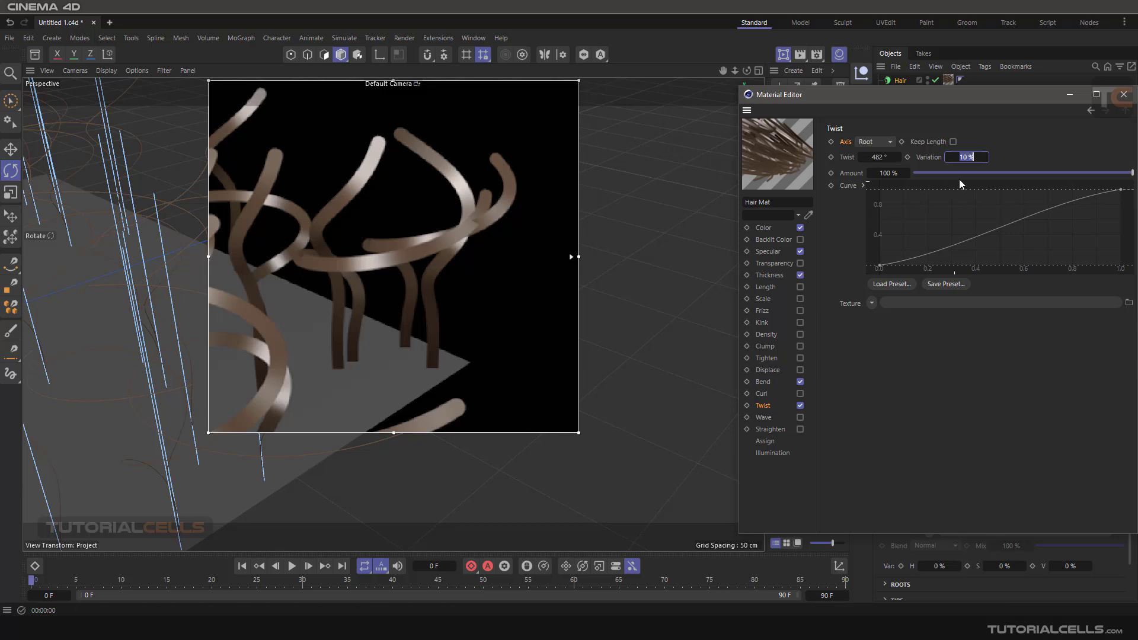
left_click(972, 158)
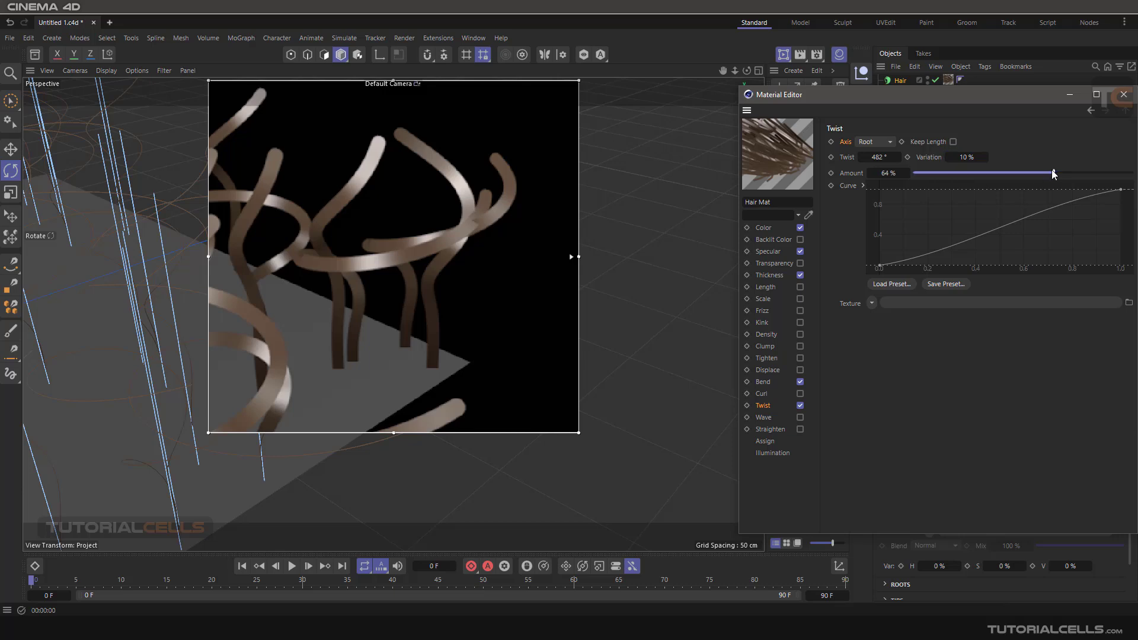
left_click_drag(1051, 173, 1117, 182)
- Disable Bend in Hair Mat and switch off the interactive render region
left_click(800, 381)
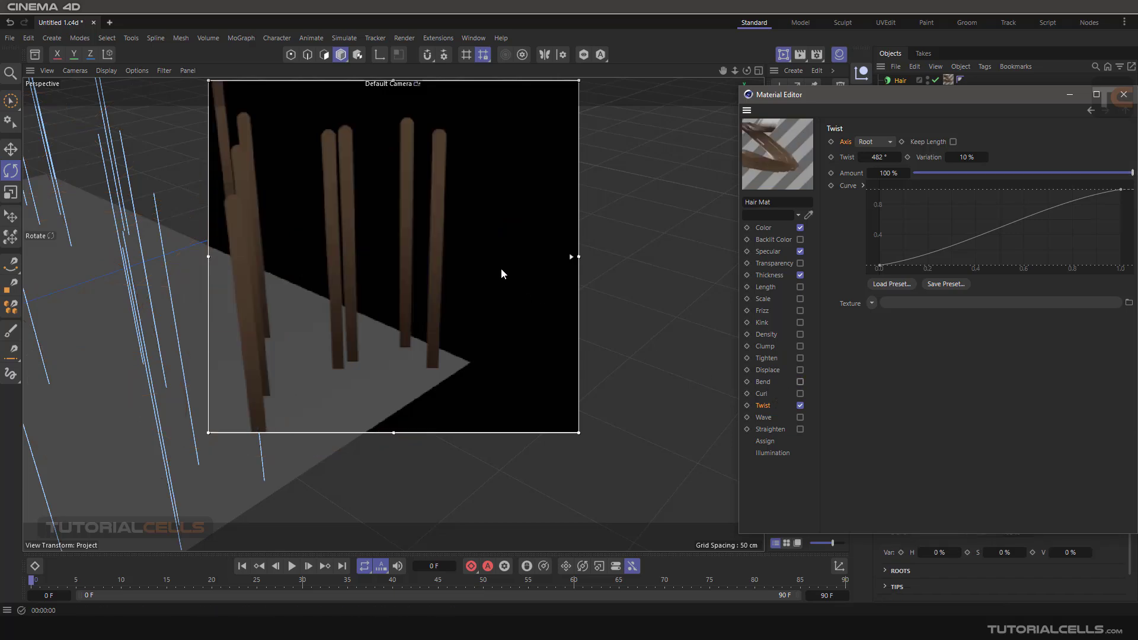
left_click(782, 55)
left_click_drag(475, 266, 397, 241, "alt")
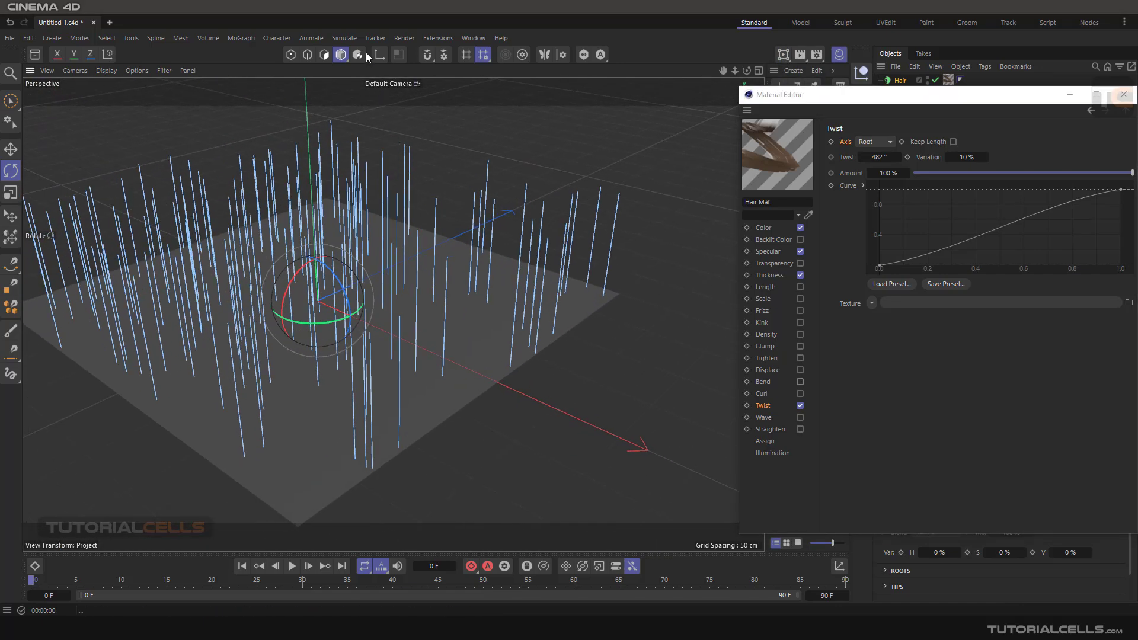
left_click(342, 37)
mouse_move(386, 252)
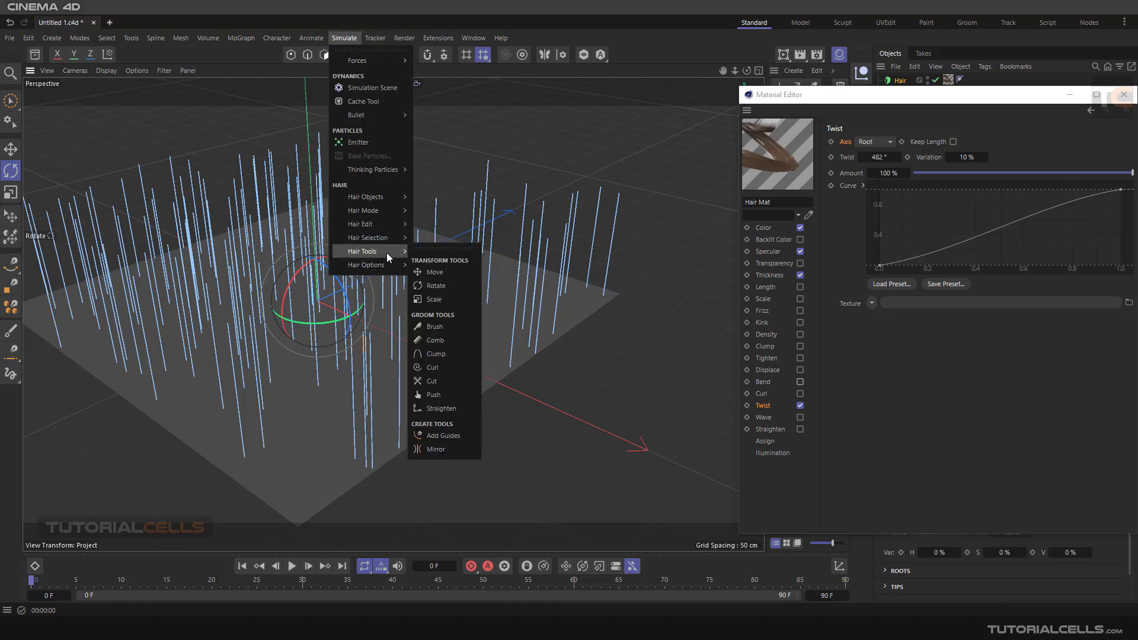
left_click(444, 337)
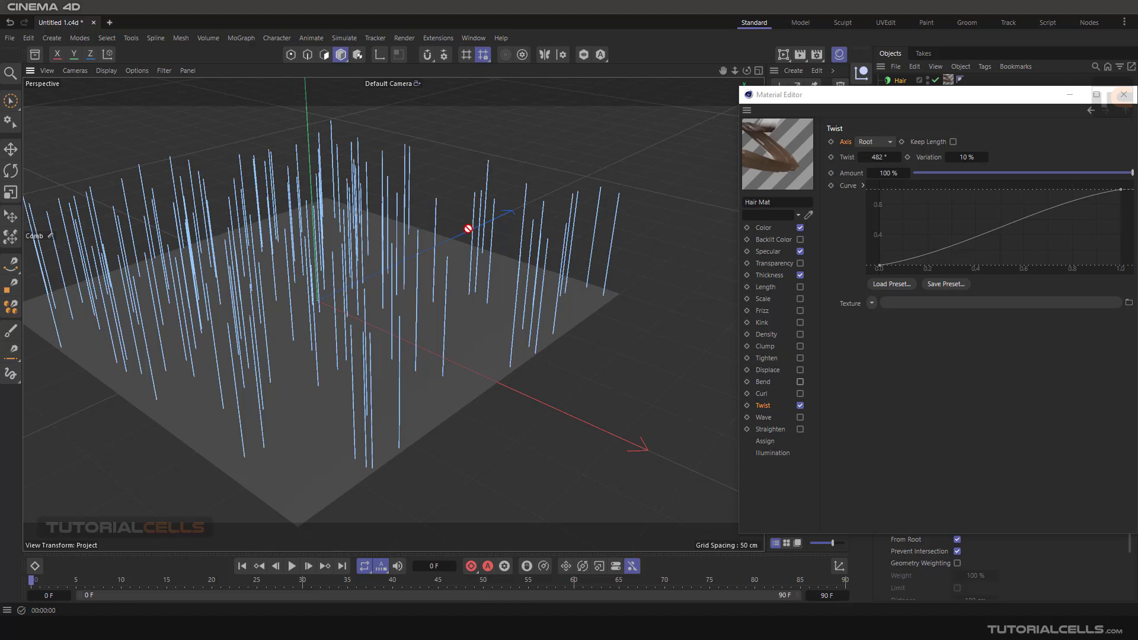
- Bend the hair guides near the plane's far corner outward with the hair Brush tool
left_click(343, 38)
mouse_move(374, 251)
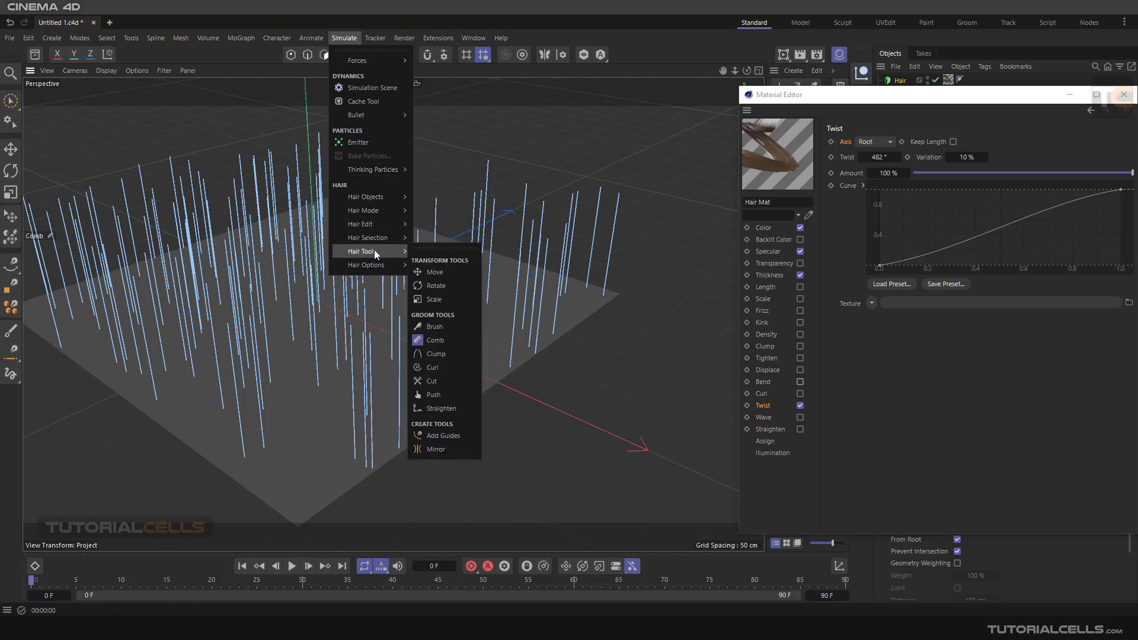
left_click(438, 326)
mouse_move(510, 229)
left_mouse_down()
mouse_move(606, 190)
mouse_move(525, 229)
mouse_move(628, 206)
mouse_move(475, 224)
mouse_move(596, 181)
mouse_move(559, 254)
mouse_move(670, 422)
mouse_move(622, 274)
left_mouse_up()
scroll(618, 261, "up", 3)
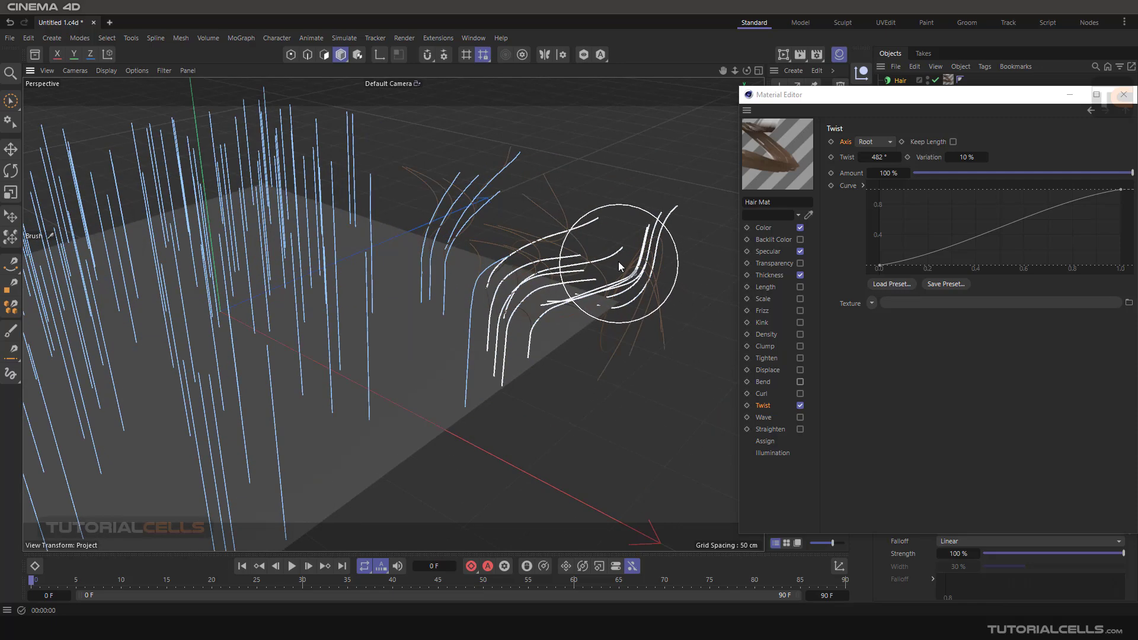
- Brush the remaining upright guides across the plane into irregular curves
middle_click_drag(618, 261, 506, 266, "alt")
scroll(554, 275, "up", 3)
mouse_move(532, 269)
left_mouse_down("alt")
mouse_move(467, 223)
mouse_move(375, 231)
mouse_move(392, 217)
mouse_move(507, 247)
mouse_move(471, 261)
left_mouse_up("alt")
scroll(403, 250, "down", 3)
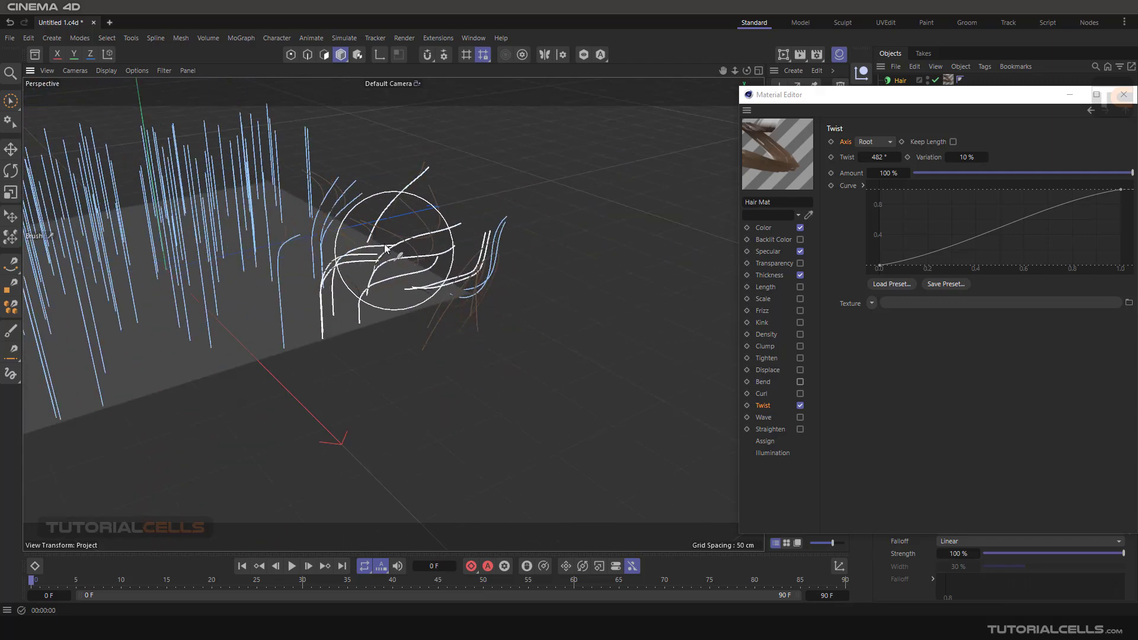
middle_click_drag(388, 237, 646, 270, "alt")
scroll(534, 249, "down", 3)
mouse_move(503, 237)
left_mouse_down()
mouse_move(462, 188)
mouse_move(137, 198)
mouse_move(329, 256)
mouse_move(429, 369)
mouse_move(657, 329)
mouse_move(591, 330)
left_mouse_up()
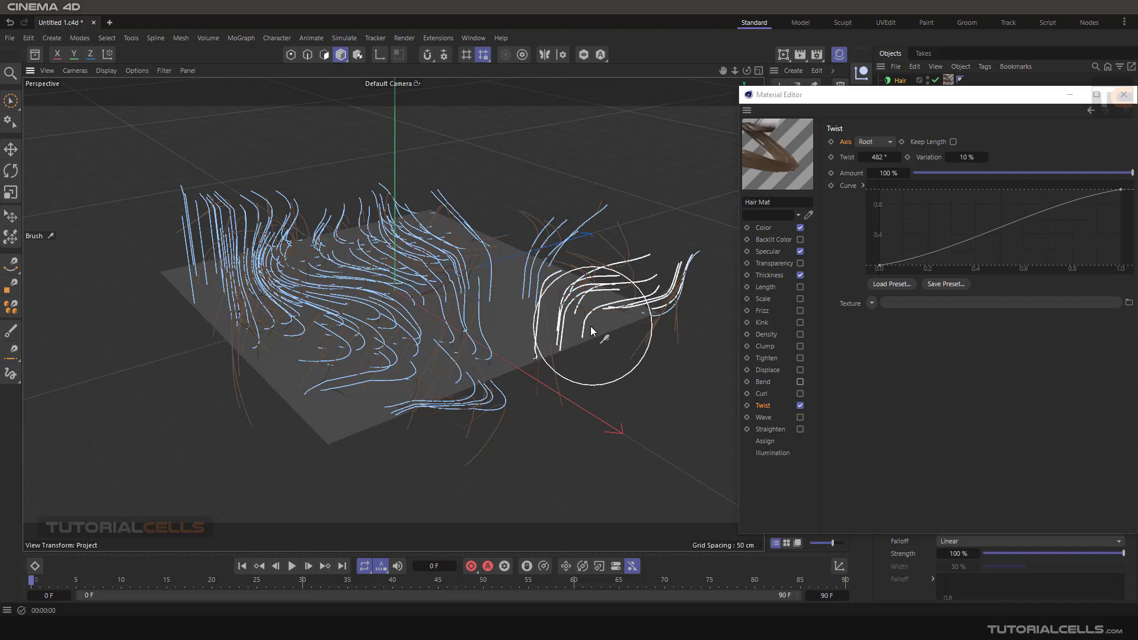
middle_click_drag(591, 329, 487, 285, "alt")
scroll(563, 255, "up", 4)
middle_click_drag(535, 238, 495, 278, "alt")
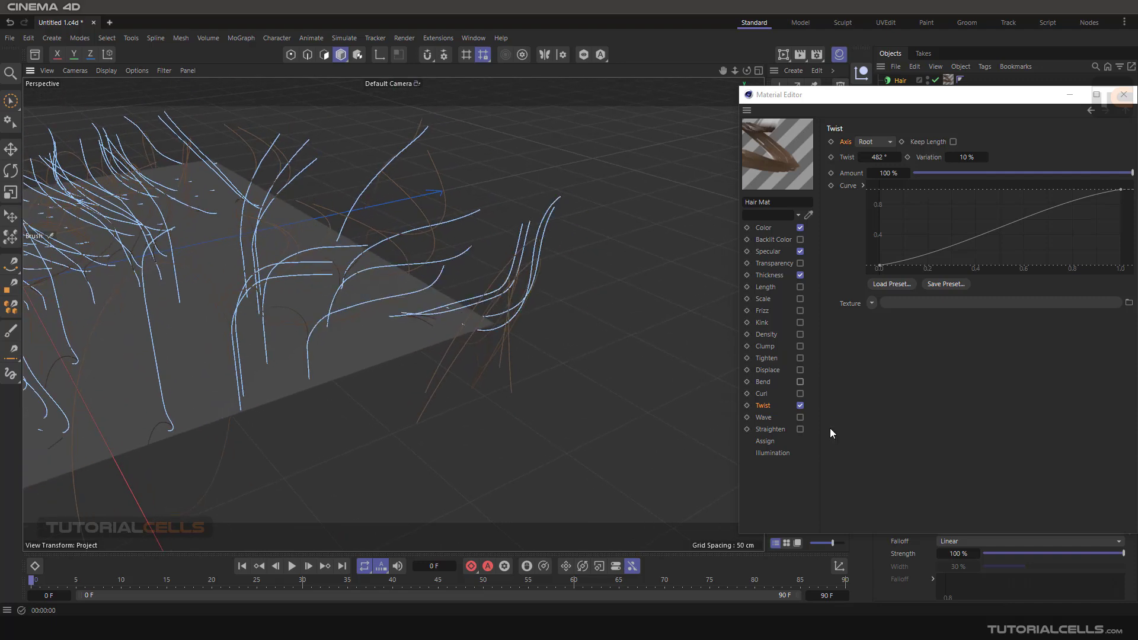
- Compare the Twist axis options Normal, Guide and Root on the brushed hairs
left_click(772, 407)
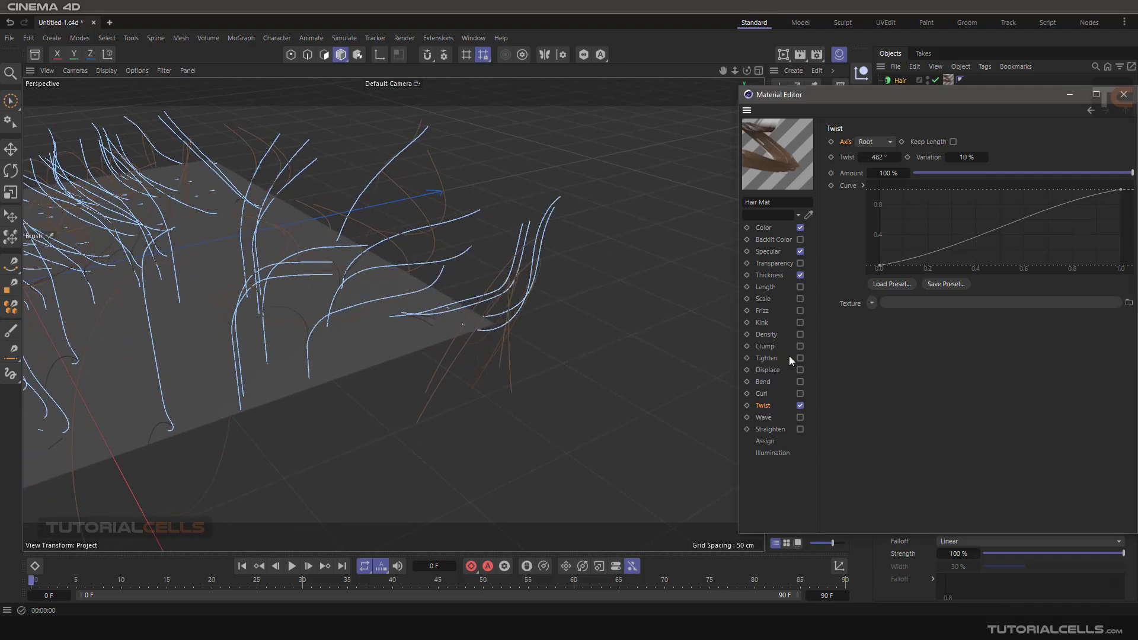
left_click(881, 141)
left_click(879, 156)
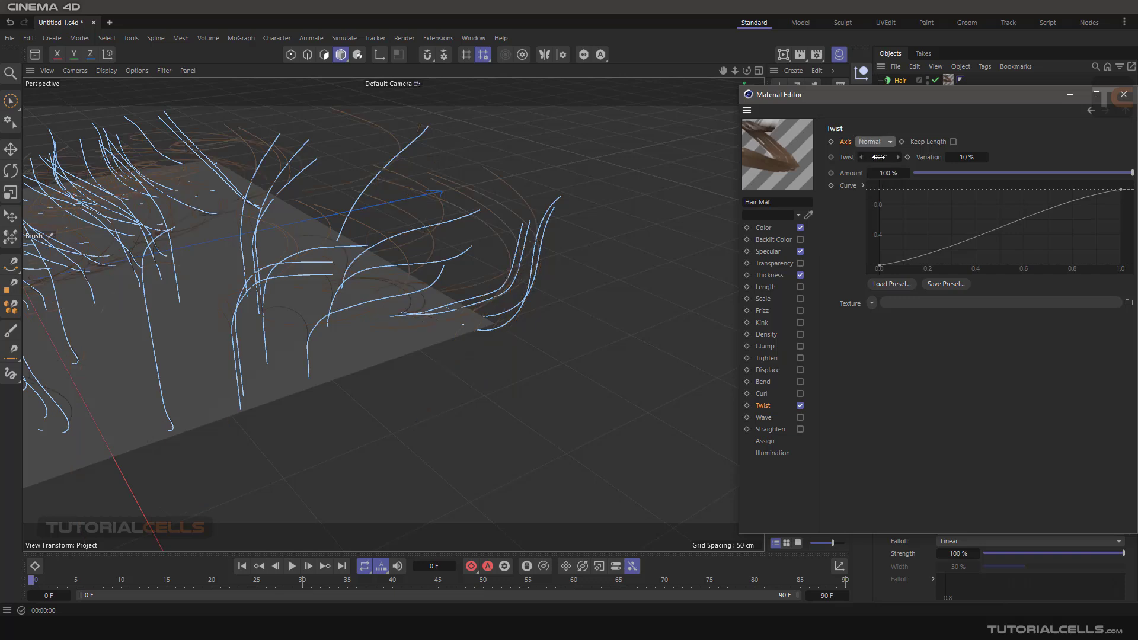
left_click(877, 143)
left_click(880, 183)
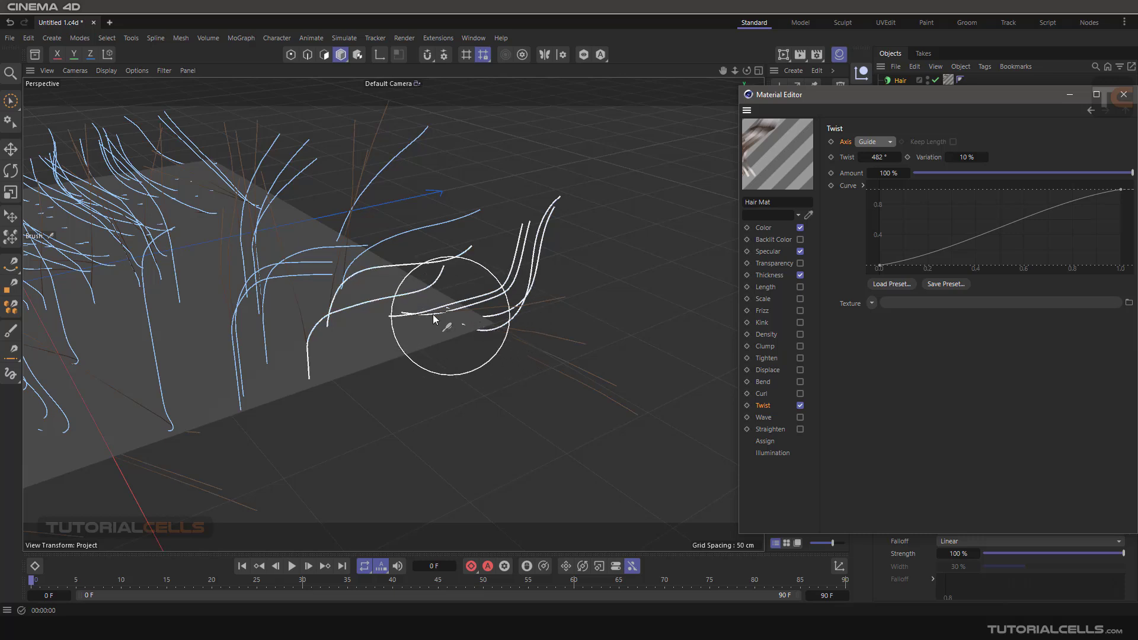
left_click(869, 142)
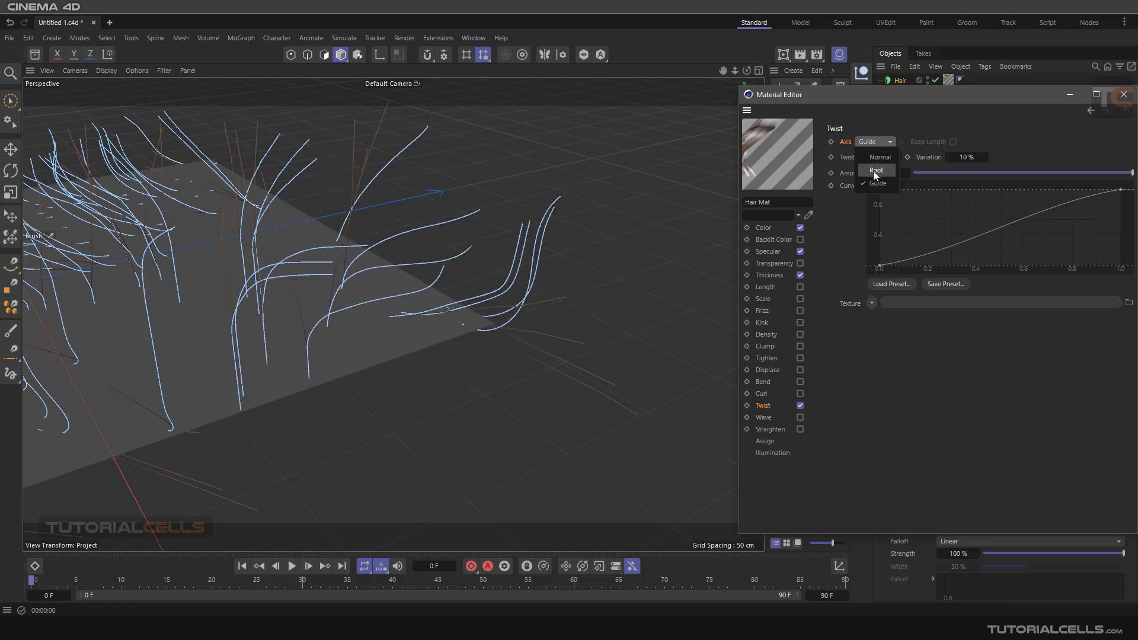
left_click(875, 170)
scroll(405, 318, "up", 3)
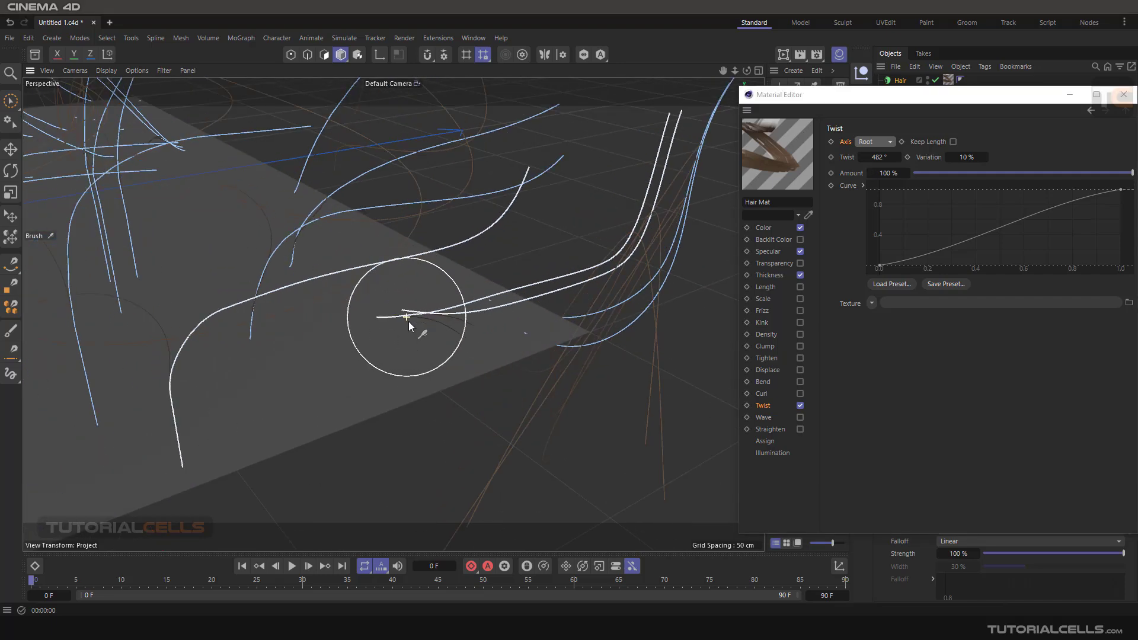
mouse_move(408, 321)
left_mouse_down("alt")
mouse_move(496, 342)
mouse_move(505, 315)
mouse_move(454, 338)
mouse_move(468, 329)
left_mouse_up("alt")
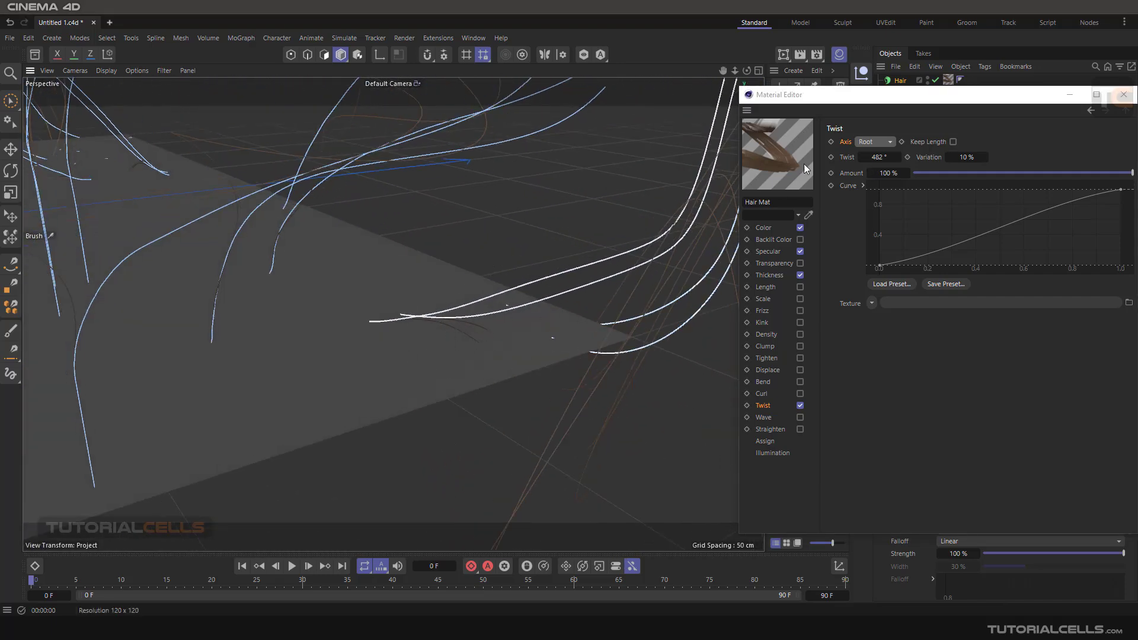
- Set the Twist axis to Normal and examine how the hairs twist relative to the brushed guides
left_click(865, 144)
left_click(879, 154)
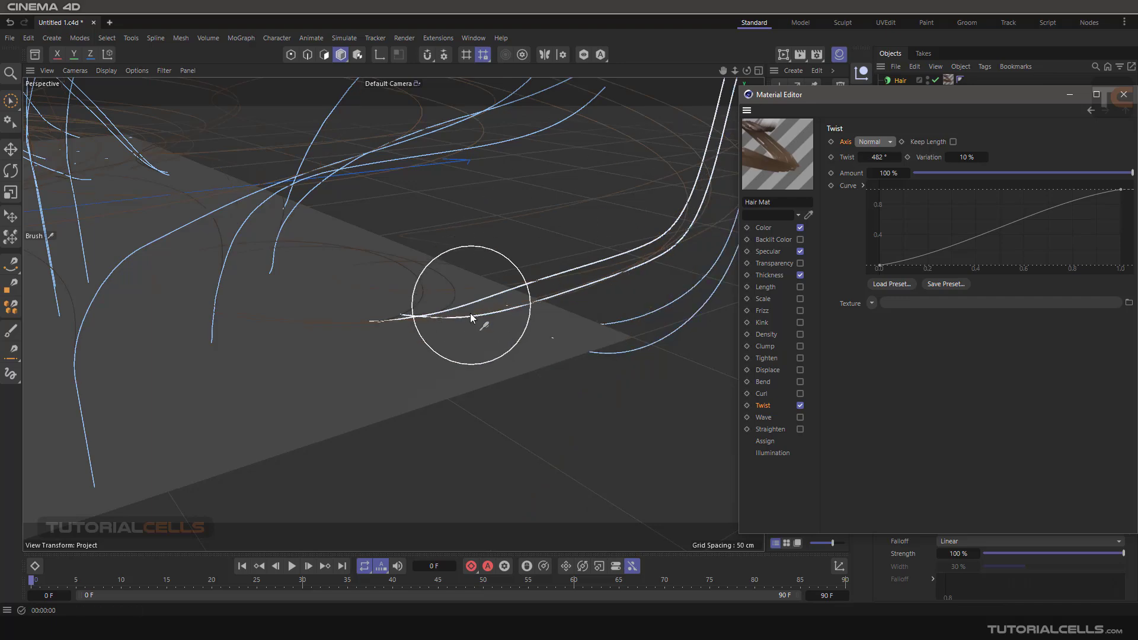
scroll(471, 313, "down", 4)
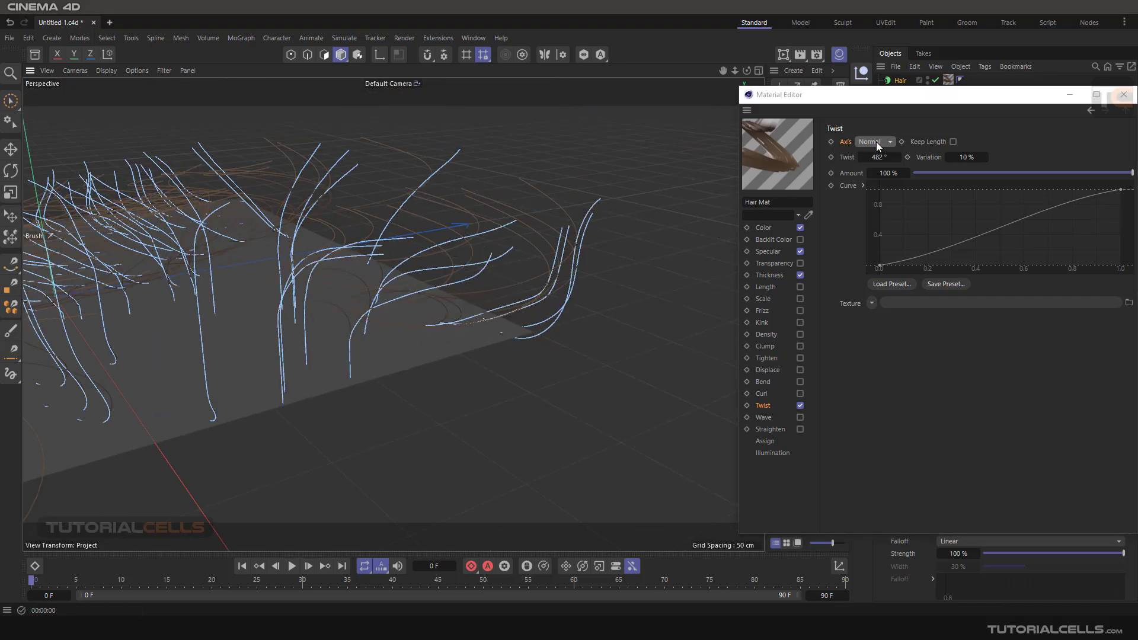
mouse_move(533, 301)
left_mouse_down("alt")
mouse_move(410, 277)
mouse_move(413, 219)
mouse_move(487, 311)
mouse_move(475, 308)
mouse_move(504, 288)
mouse_move(540, 326)
mouse_move(553, 313)
left_mouse_up("alt")
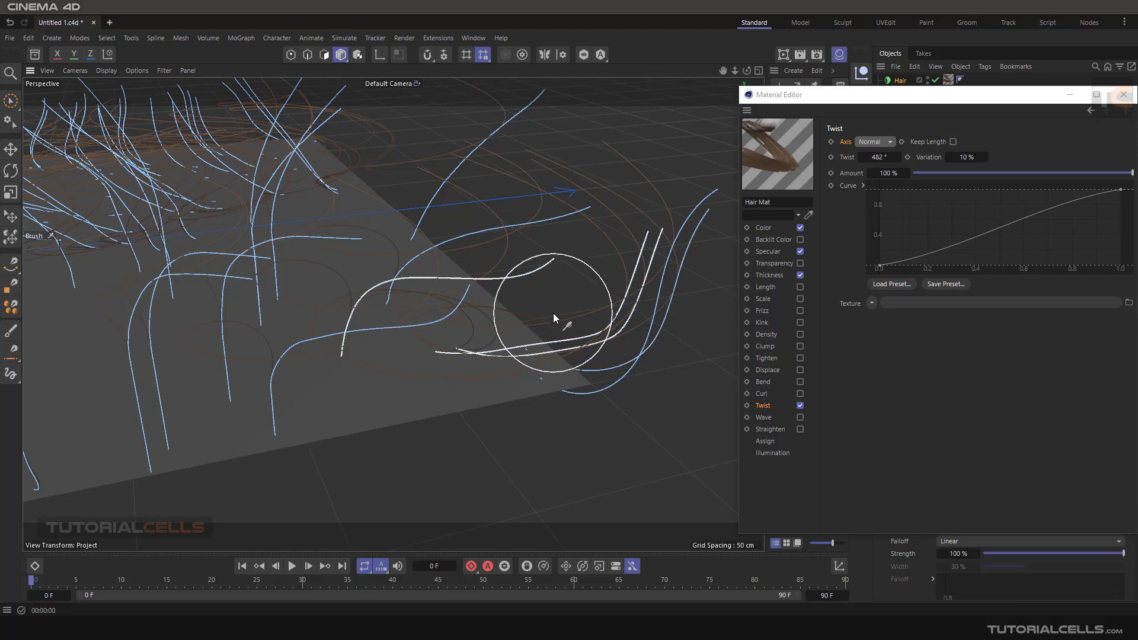
- Compare the twist with and without Keep Length, and preview the hairs briefly in the interactive render region
left_click(954, 143)
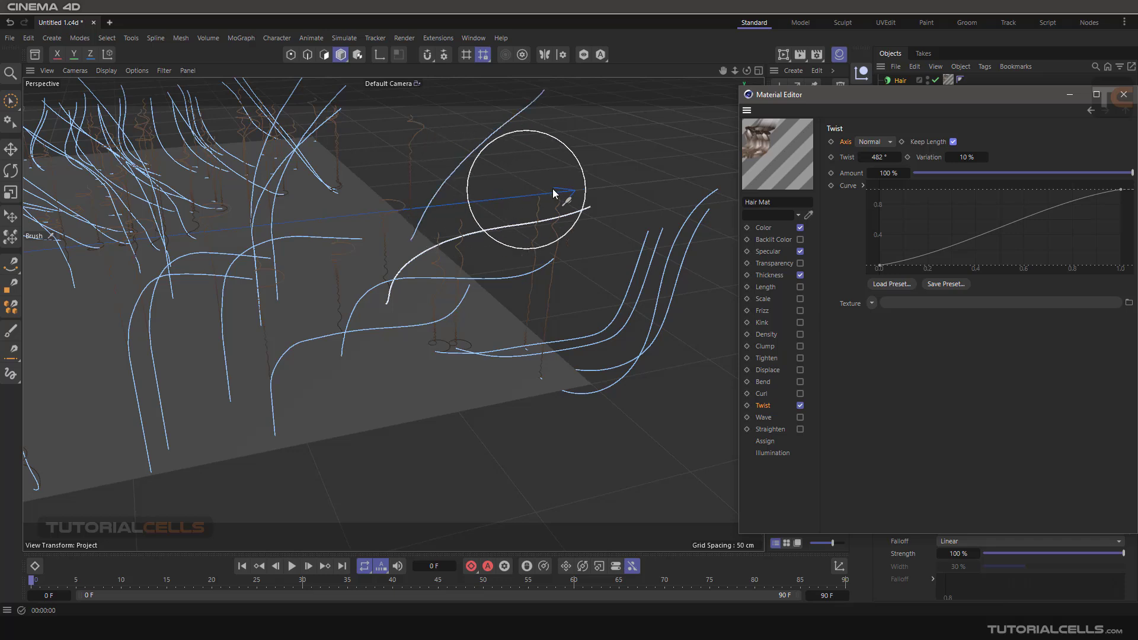
left_click(953, 142)
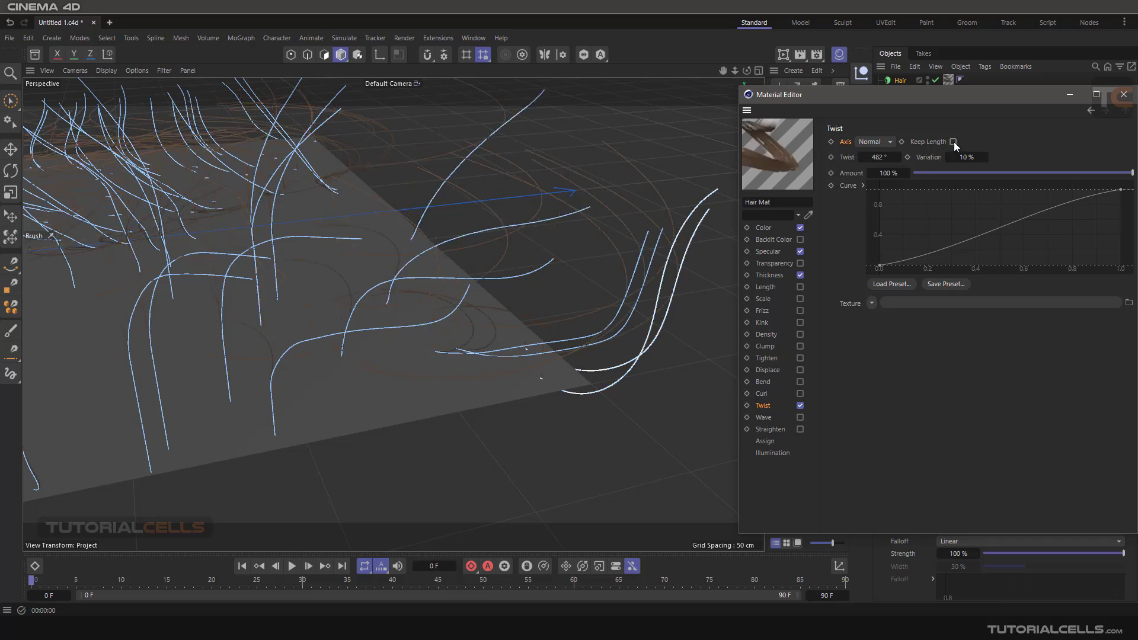
key("alt+r")
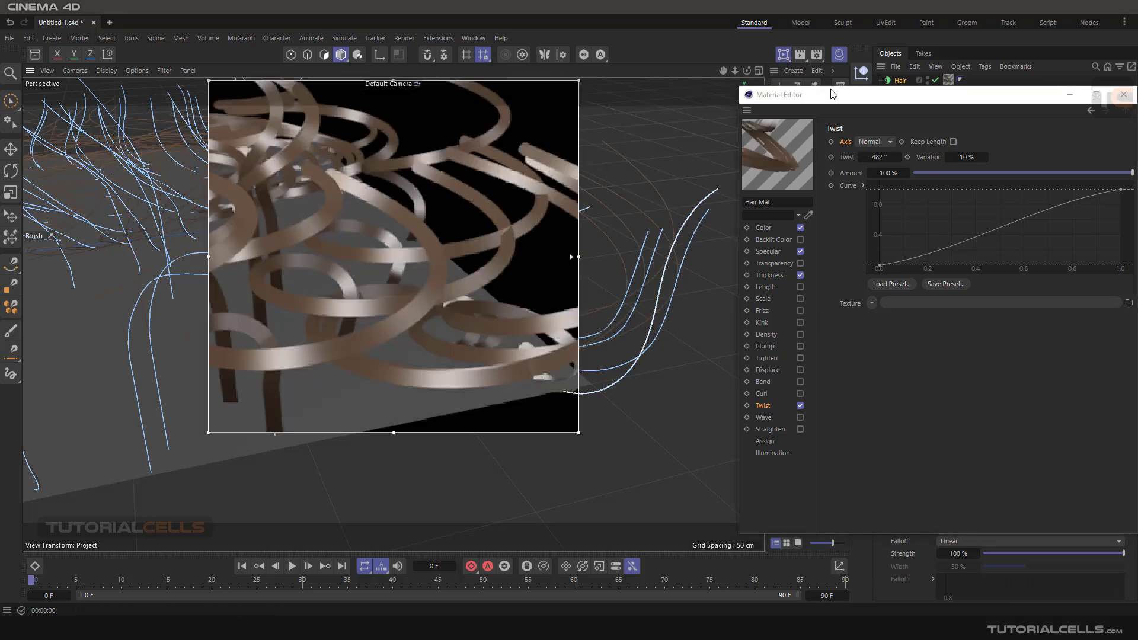
key("alt+r")
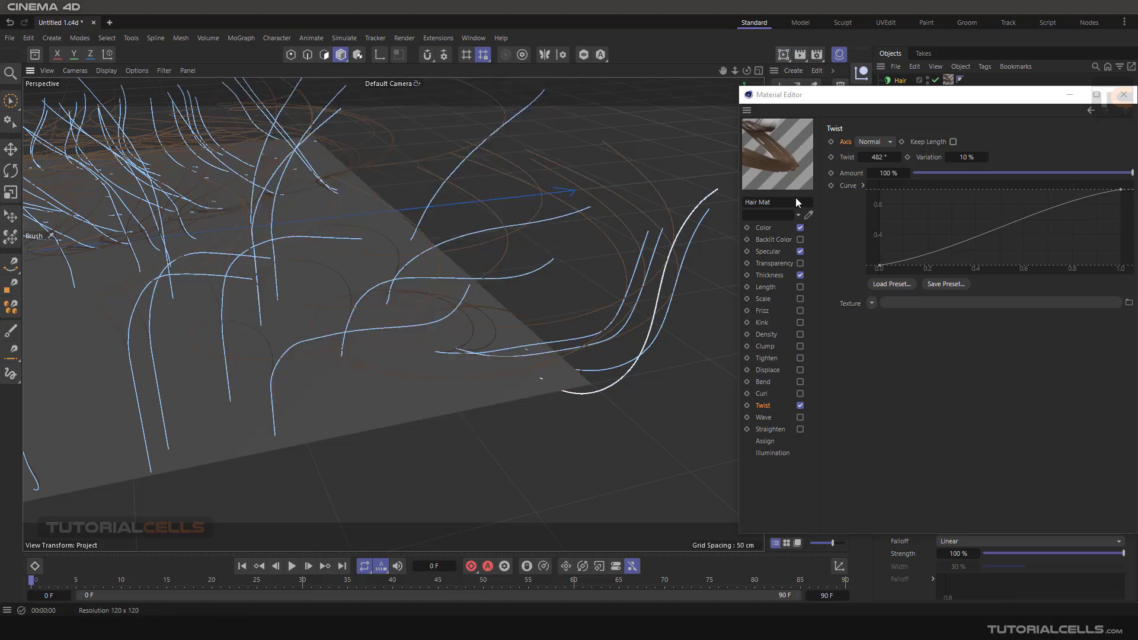
- Load a Gradient shader as the Twist texture, inspect its effect across the whole plane, and toggle the Twist channel
left_click(870, 304)
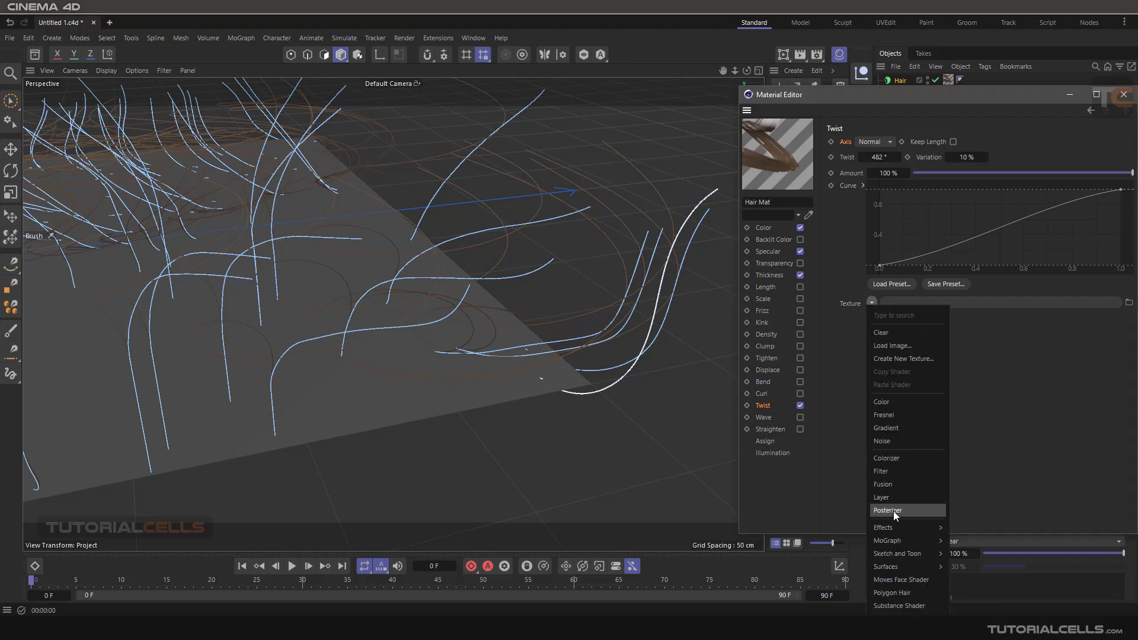
left_click(901, 430)
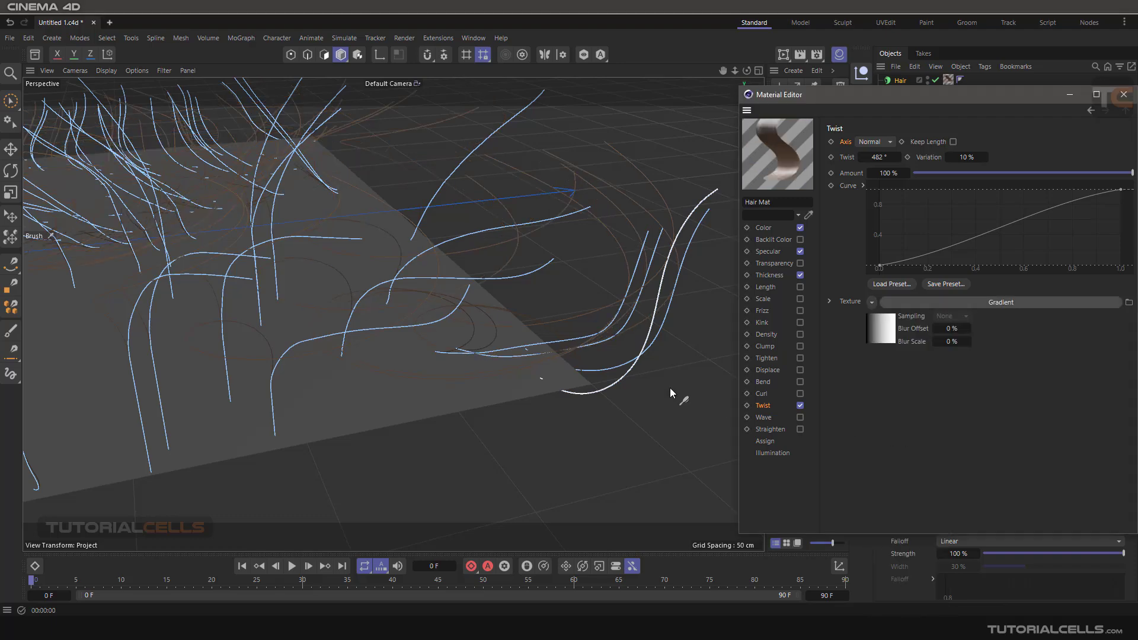
scroll(486, 277, "down", 10)
mouse_move(356, 272)
left_mouse_down("alt")
mouse_move(447, 264)
mouse_move(322, 311)
mouse_move(278, 255)
left_mouse_up("alt")
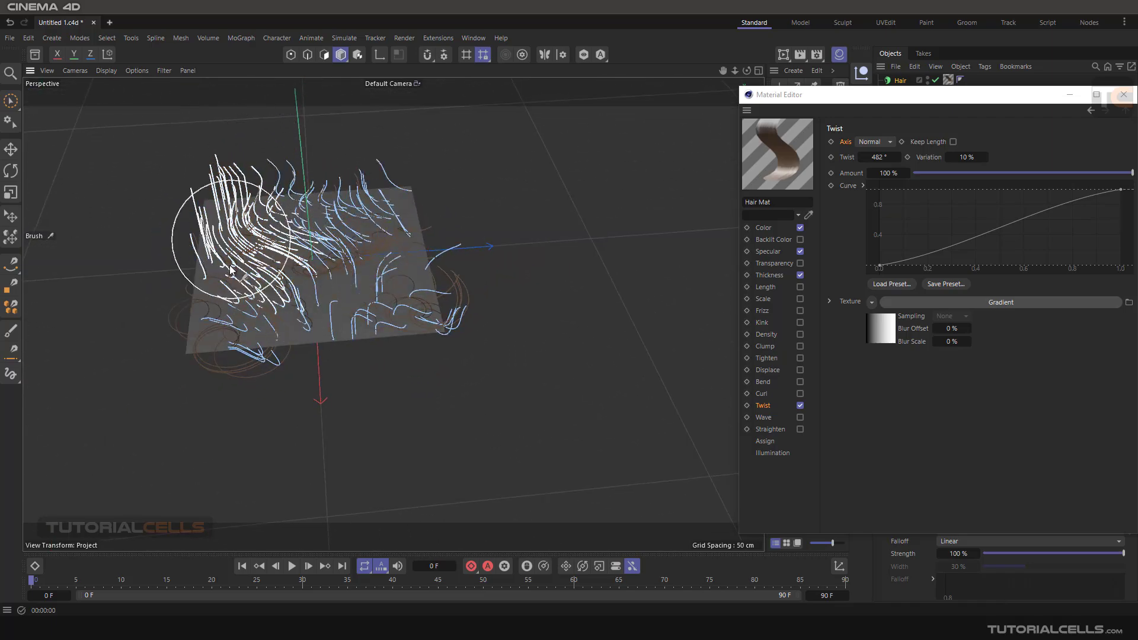
left_click_drag(255, 173, 353, 225, "alt")
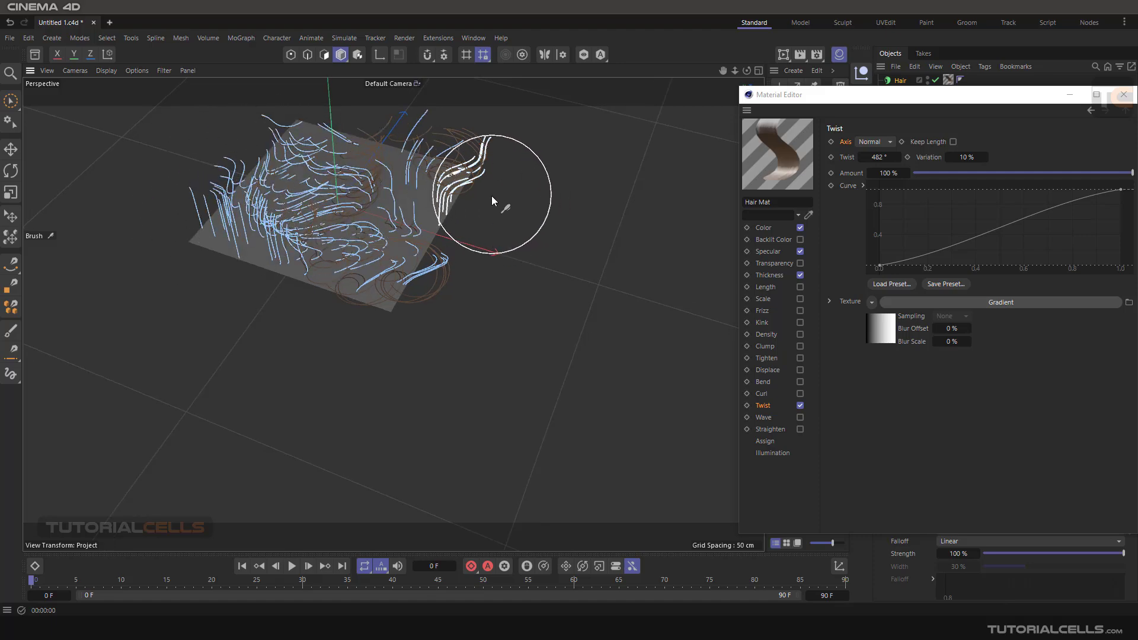
middle_click_drag(492, 196, 536, 279, "alt")
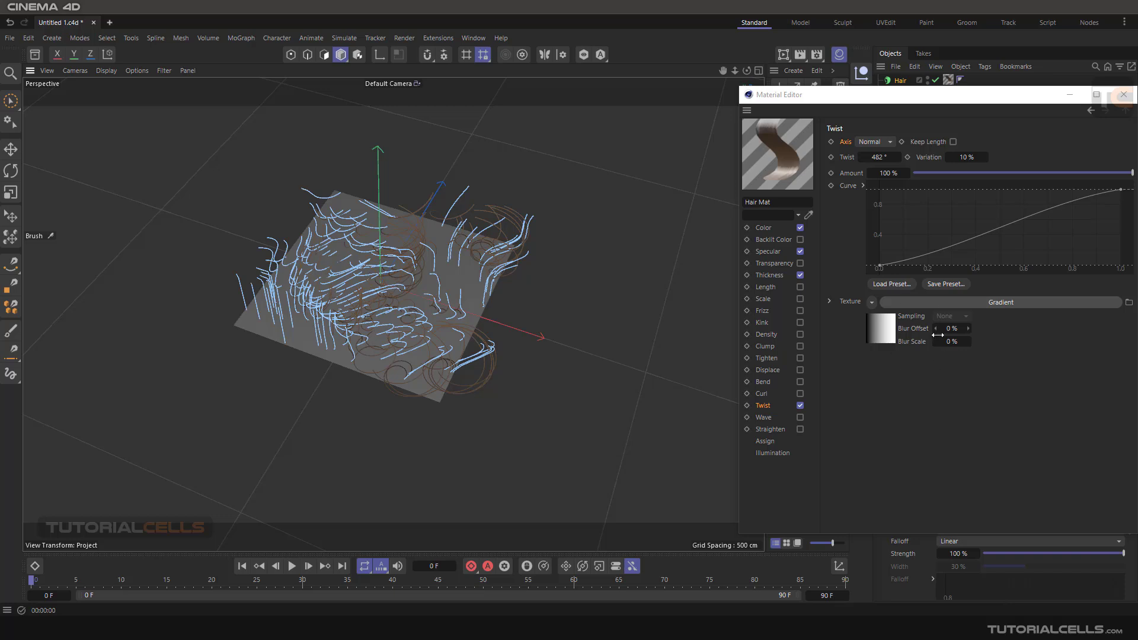
left_click(799, 405)
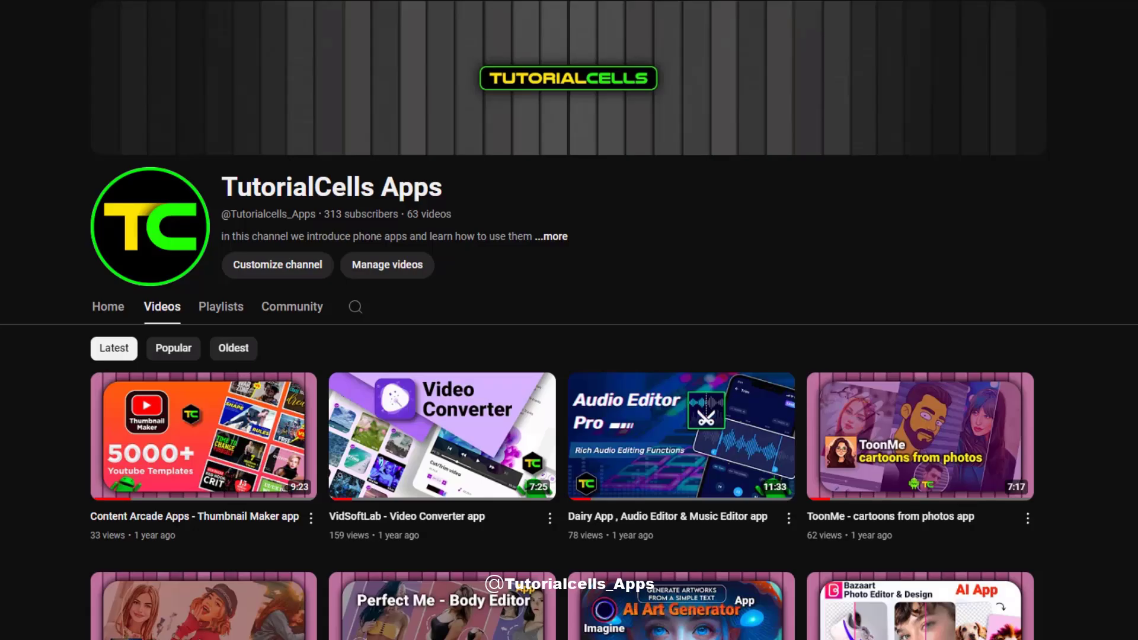
scroll(569, 356, "down", 10)
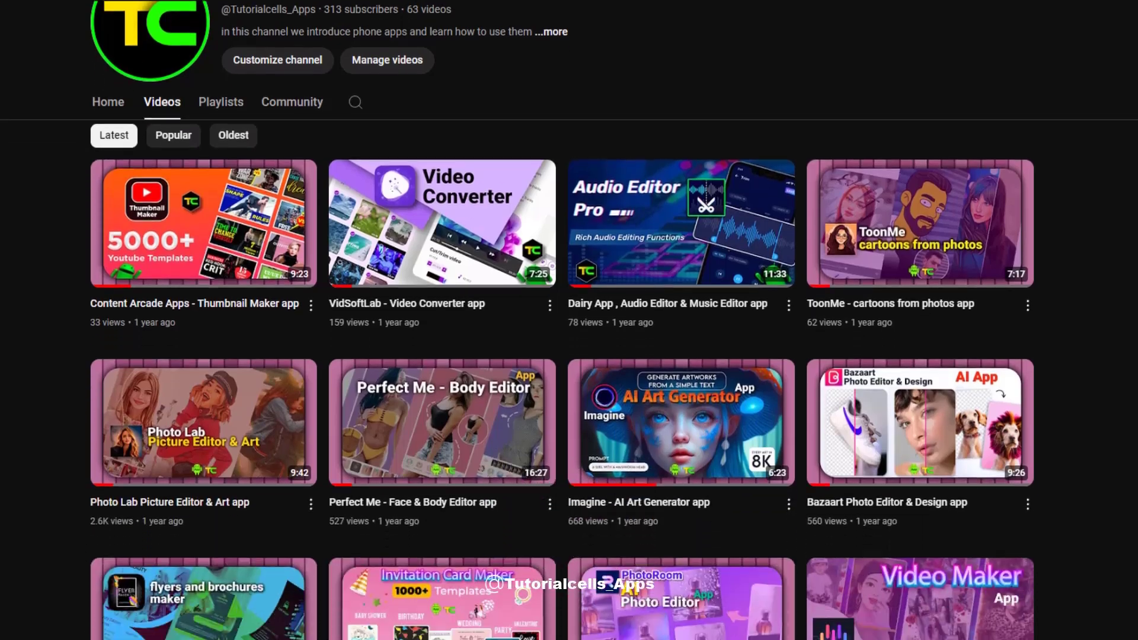
scroll(569, 355, "down", 15)
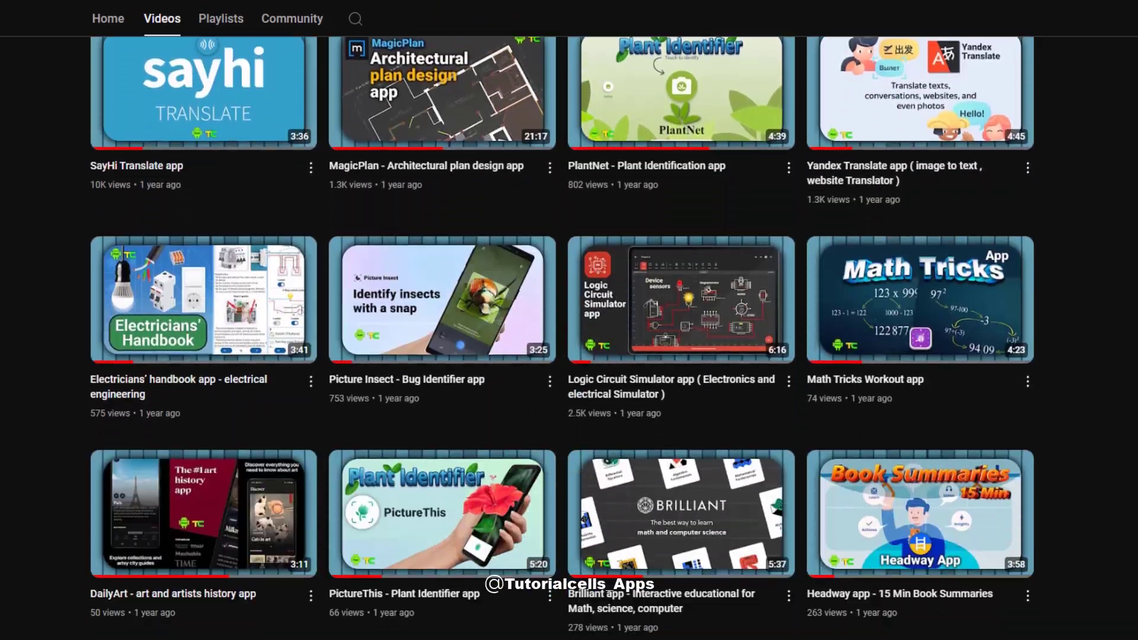
scroll(221, 265, "down", 20)
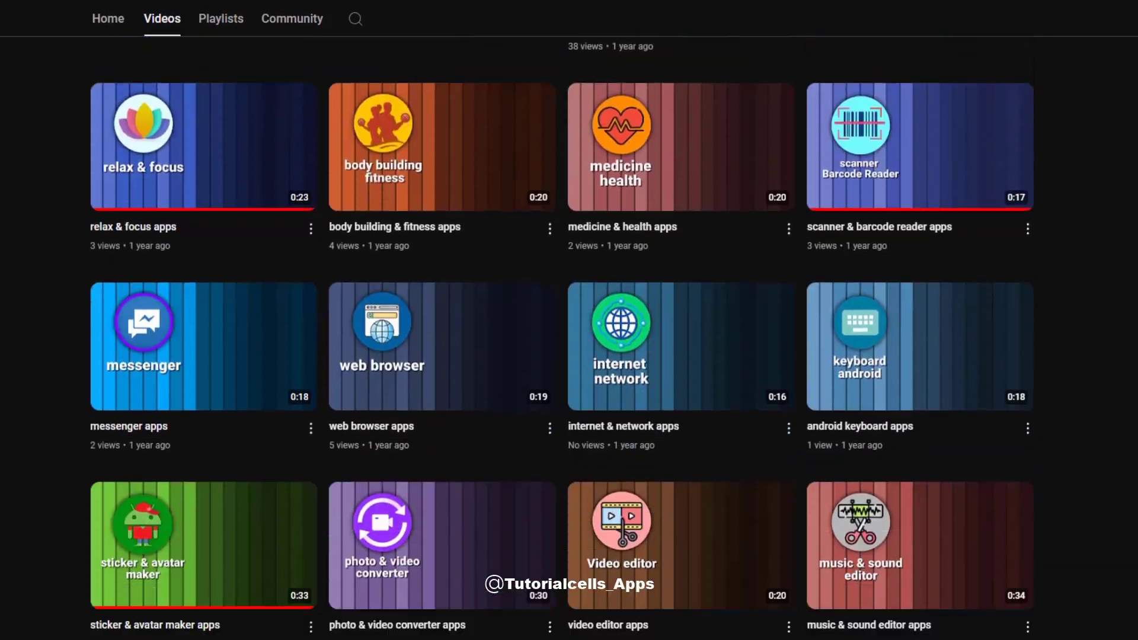